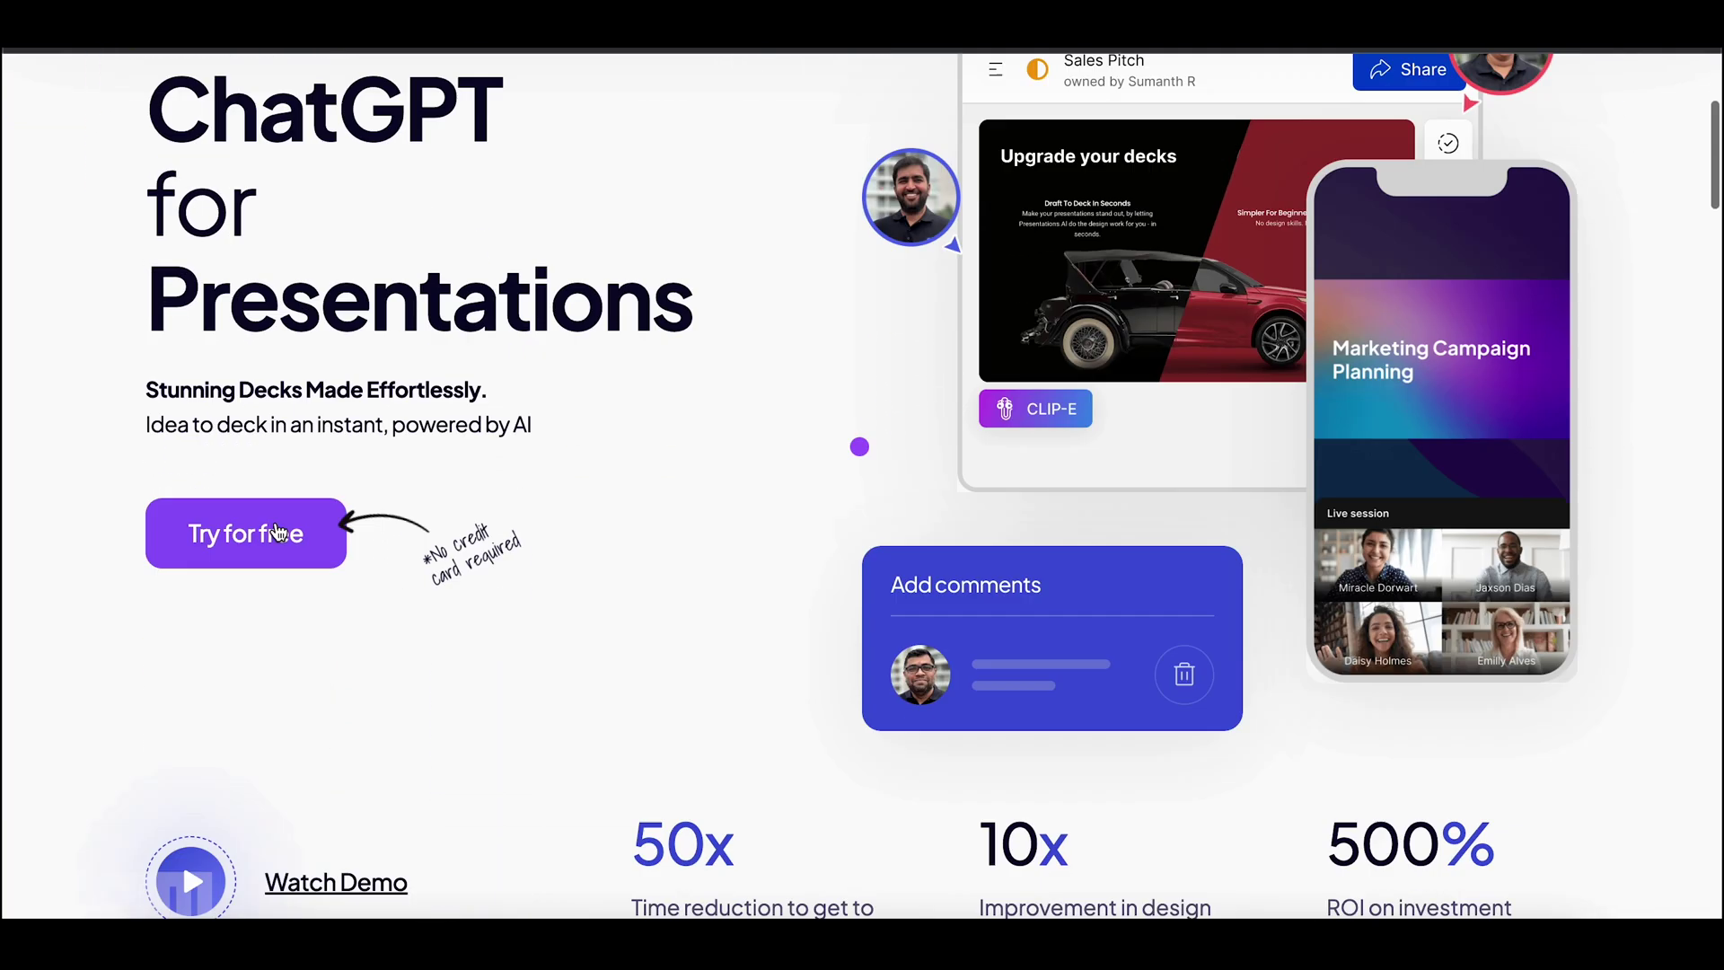
- Start a free trial and pick the Marketing role to reach the dashboard
{"action": "left_click", "coordinate": [271, 533]}
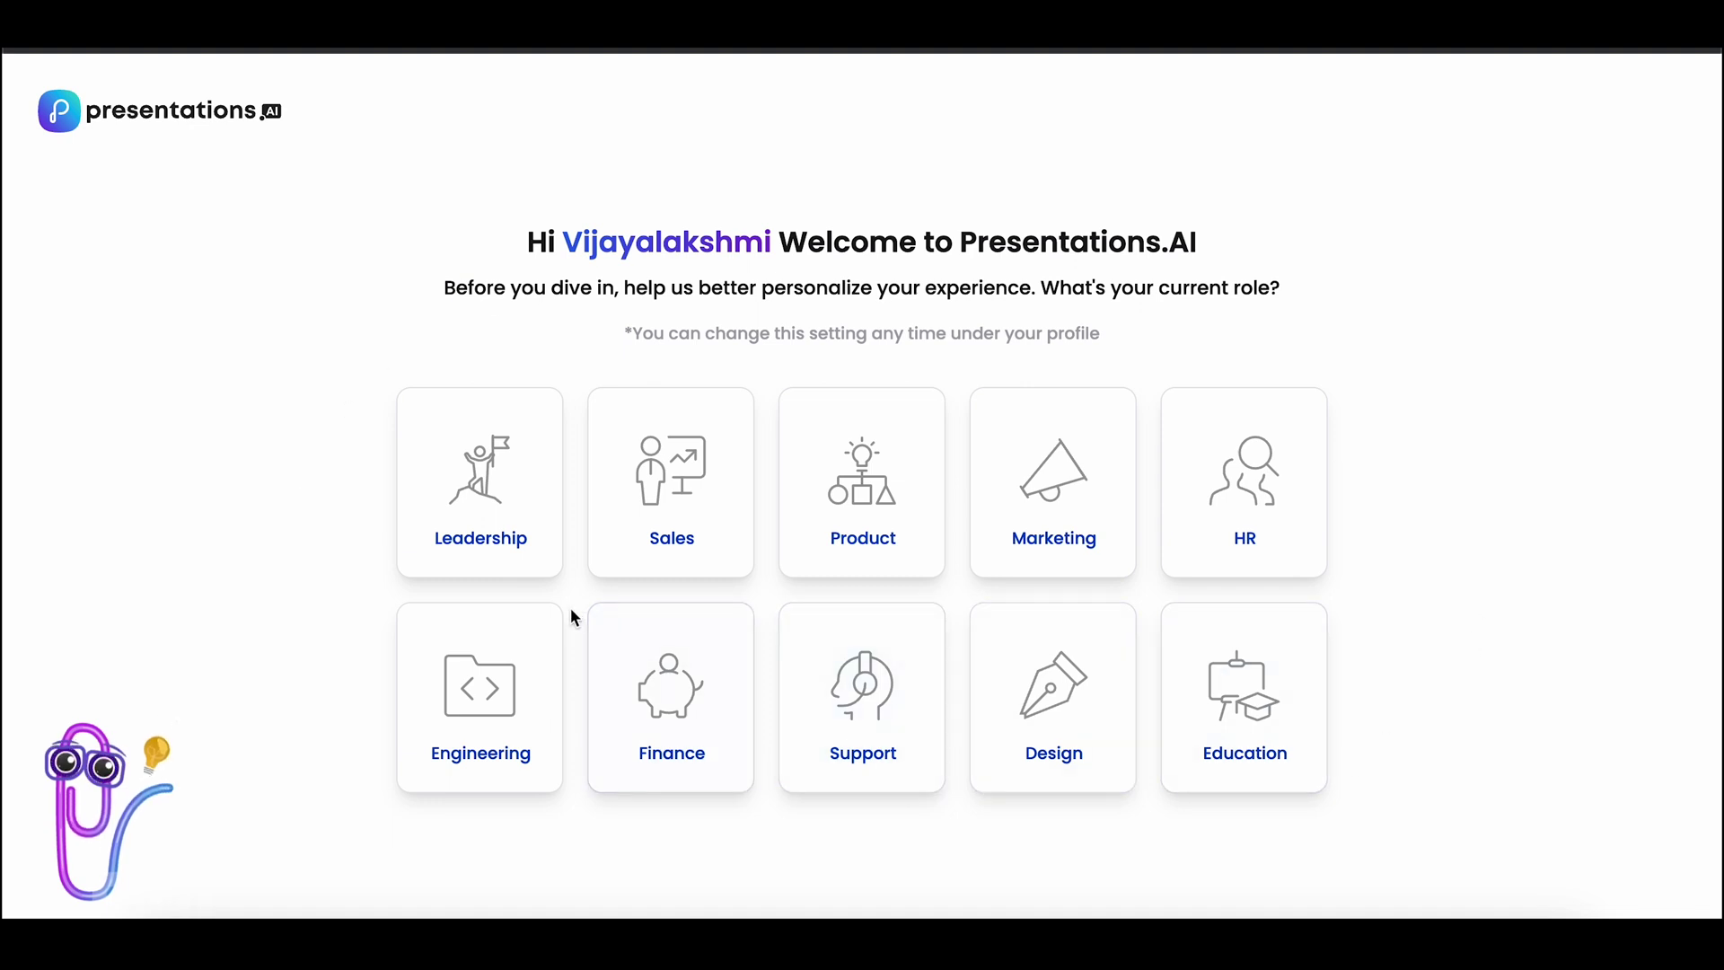
{"action": "left_click", "coordinate": [1102, 535]}
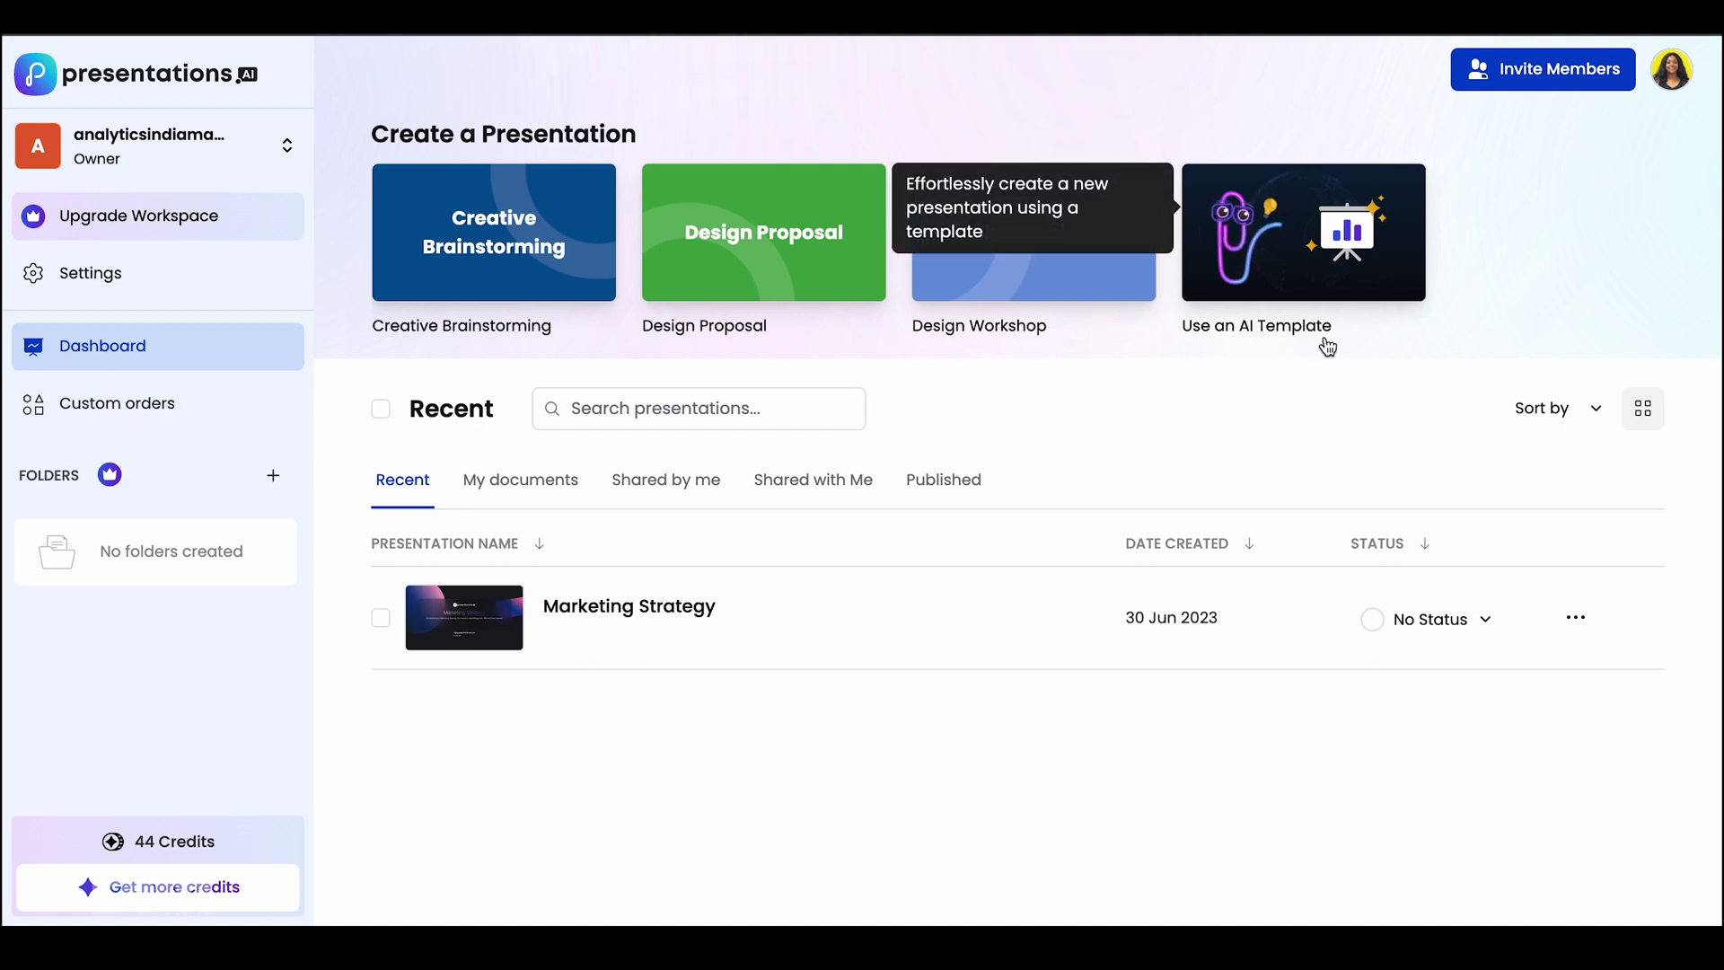
- Start a new AI-template presentation using the Marketing Strategy template
{"action": "left_click", "coordinate": [1315, 275]}
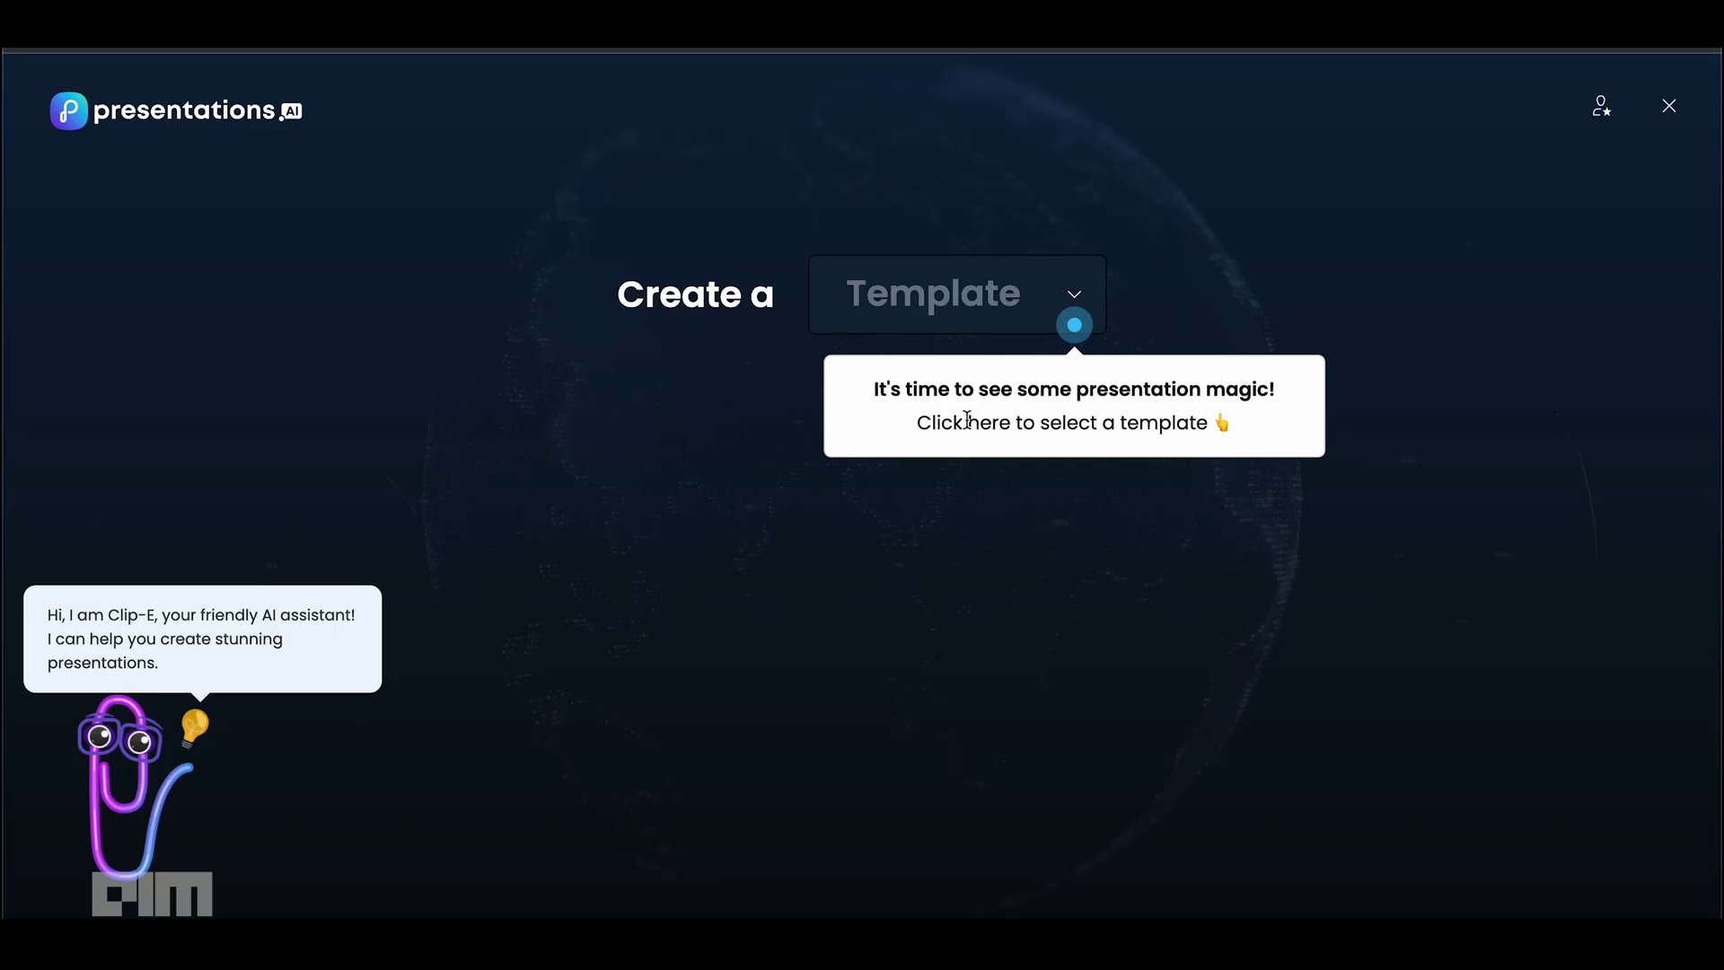
{"action": "left_click", "coordinate": [1064, 302]}
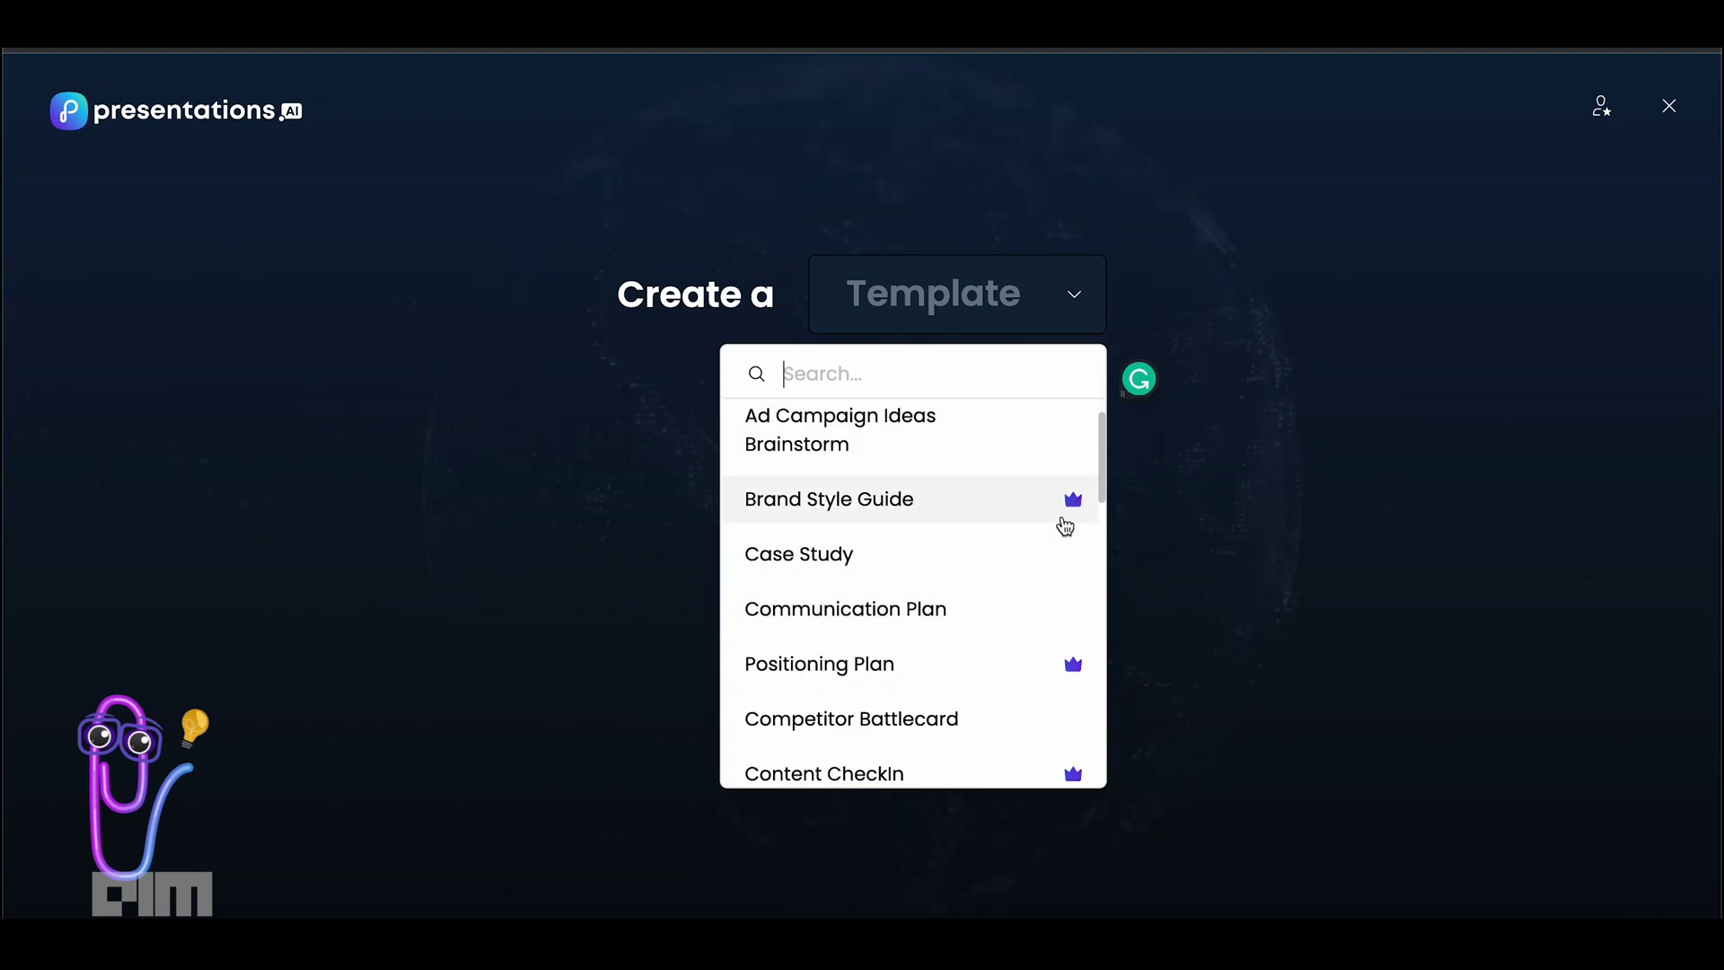
{"action": "scroll", "coordinate": [1019, 579], "scroll_direction": "down", "scroll_amount": 1}
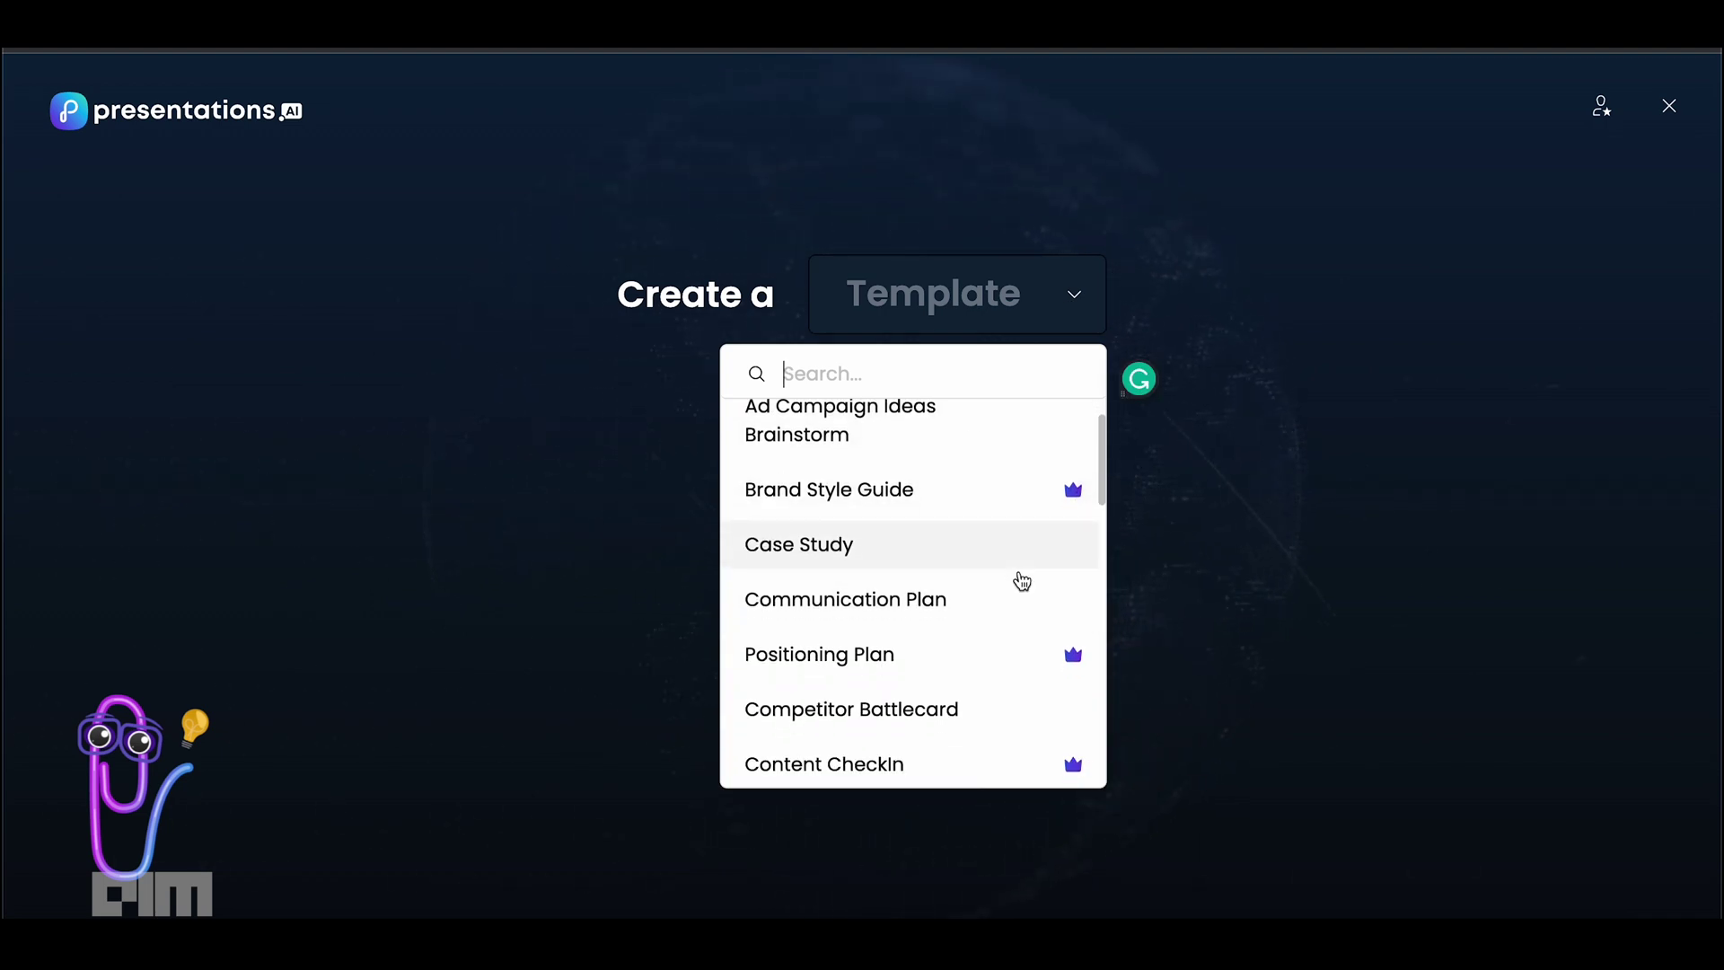
{"action": "scroll", "coordinate": [1019, 579], "scroll_direction": "down", "scroll_amount": 3}
{"action": "scroll", "coordinate": [1019, 579], "scroll_direction": "down", "scroll_amount": 3}
{"action": "scroll", "coordinate": [1020, 579], "scroll_direction": "down", "scroll_amount": 2}
{"action": "scroll", "coordinate": [1022, 579], "scroll_direction": "down", "scroll_amount": 1}
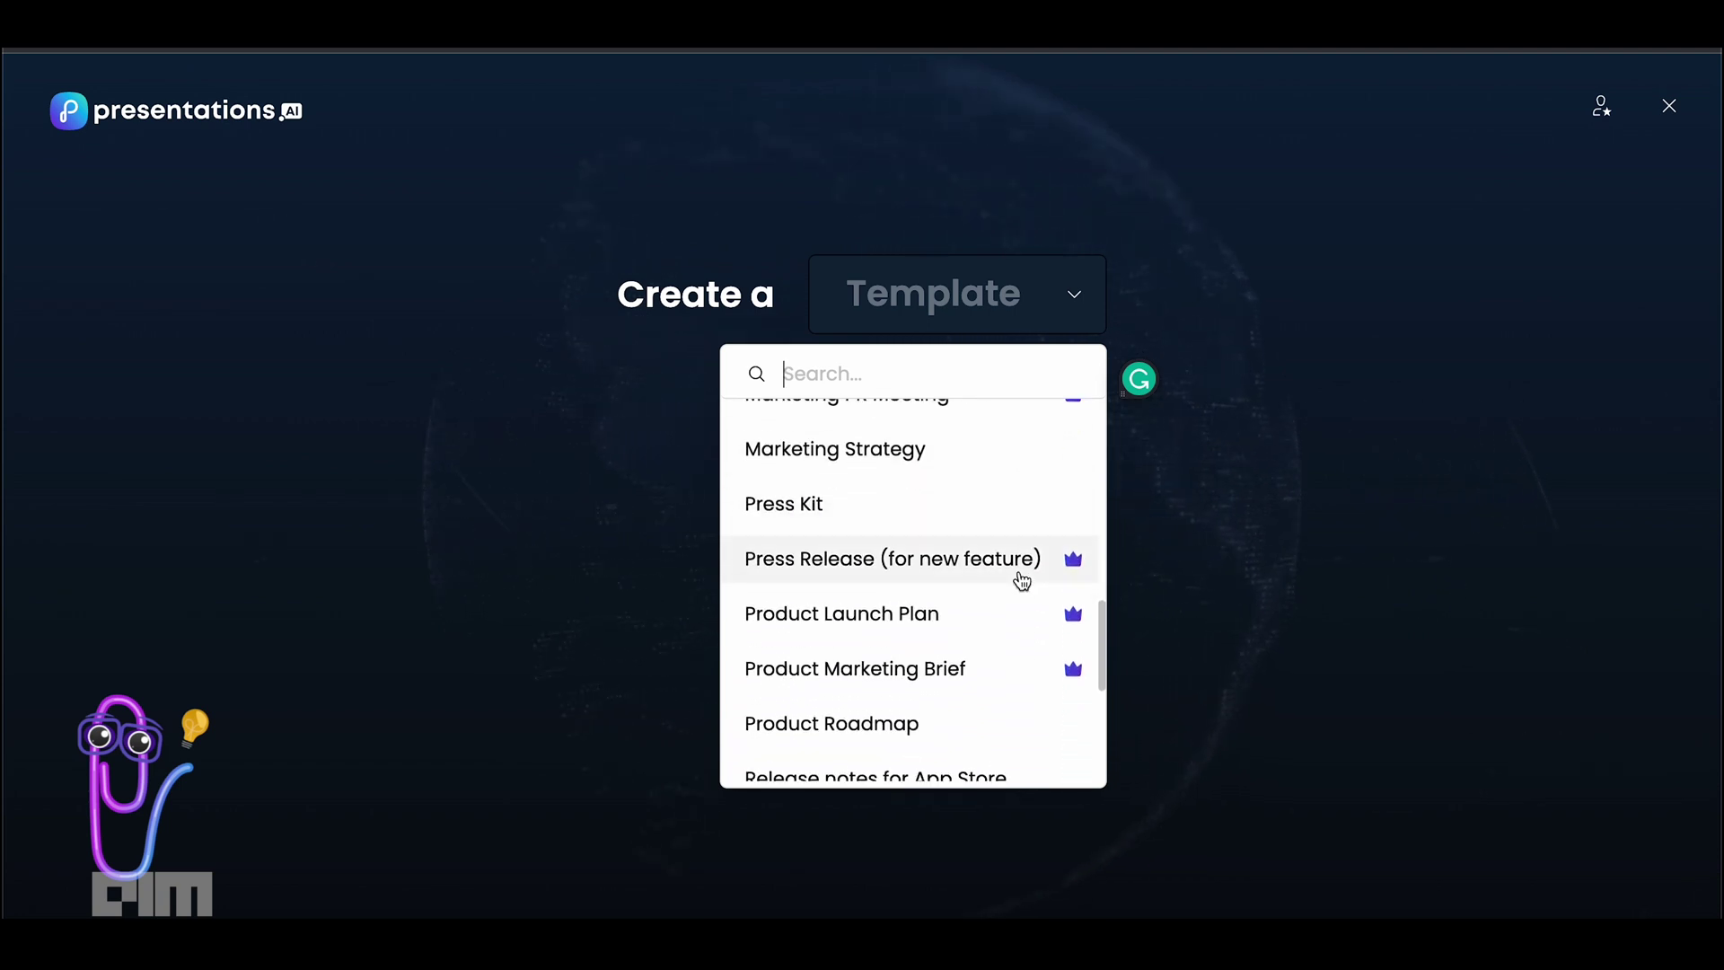
{"action": "scroll", "coordinate": [889, 742], "scroll_direction": "up", "scroll_amount": 3}
{"action": "scroll", "coordinate": [897, 627], "scroll_direction": "up", "scroll_amount": 5}
{"action": "scroll", "coordinate": [853, 714], "scroll_direction": "down", "scroll_amount": 4}
{"action": "scroll", "coordinate": [853, 714], "scroll_direction": "down", "scroll_amount": 3}
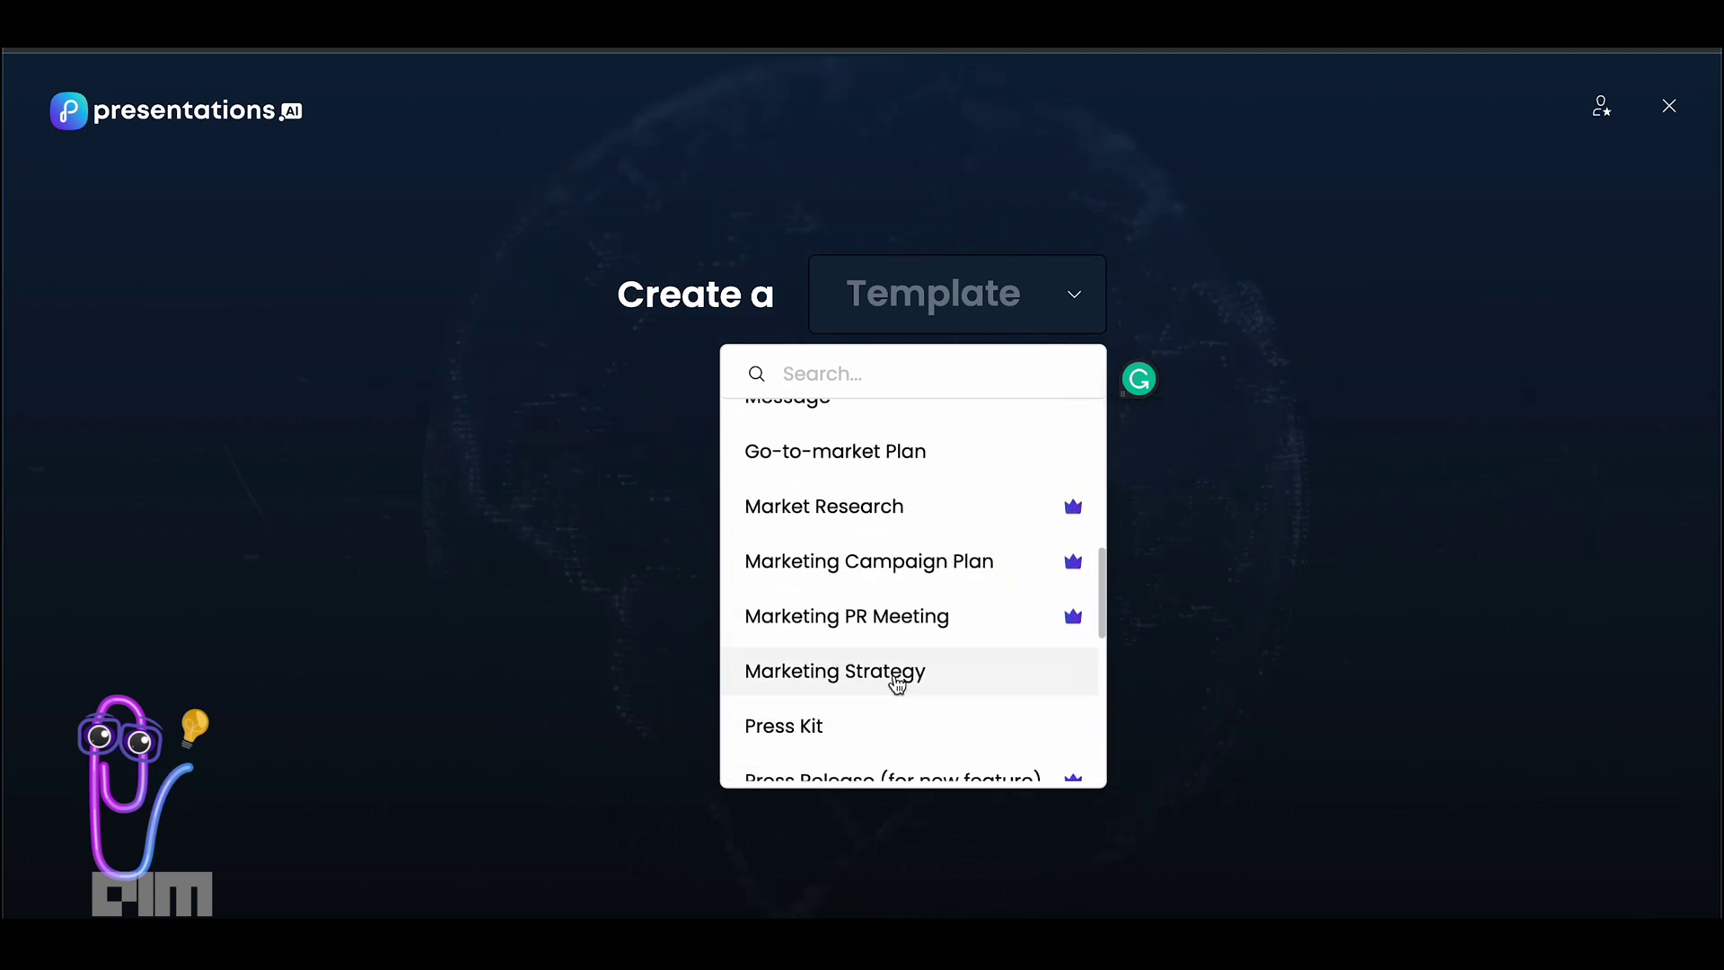
{"action": "left_click", "coordinate": [892, 701]}
- Set the company to 'Analytics India Magazine' and the offering to 'tech content'
{"action": "triple_click", "coordinate": [1047, 412]}
{"action": "key", "text": "BackSpace"}
{"action": "type", "text": "Analytics India"}
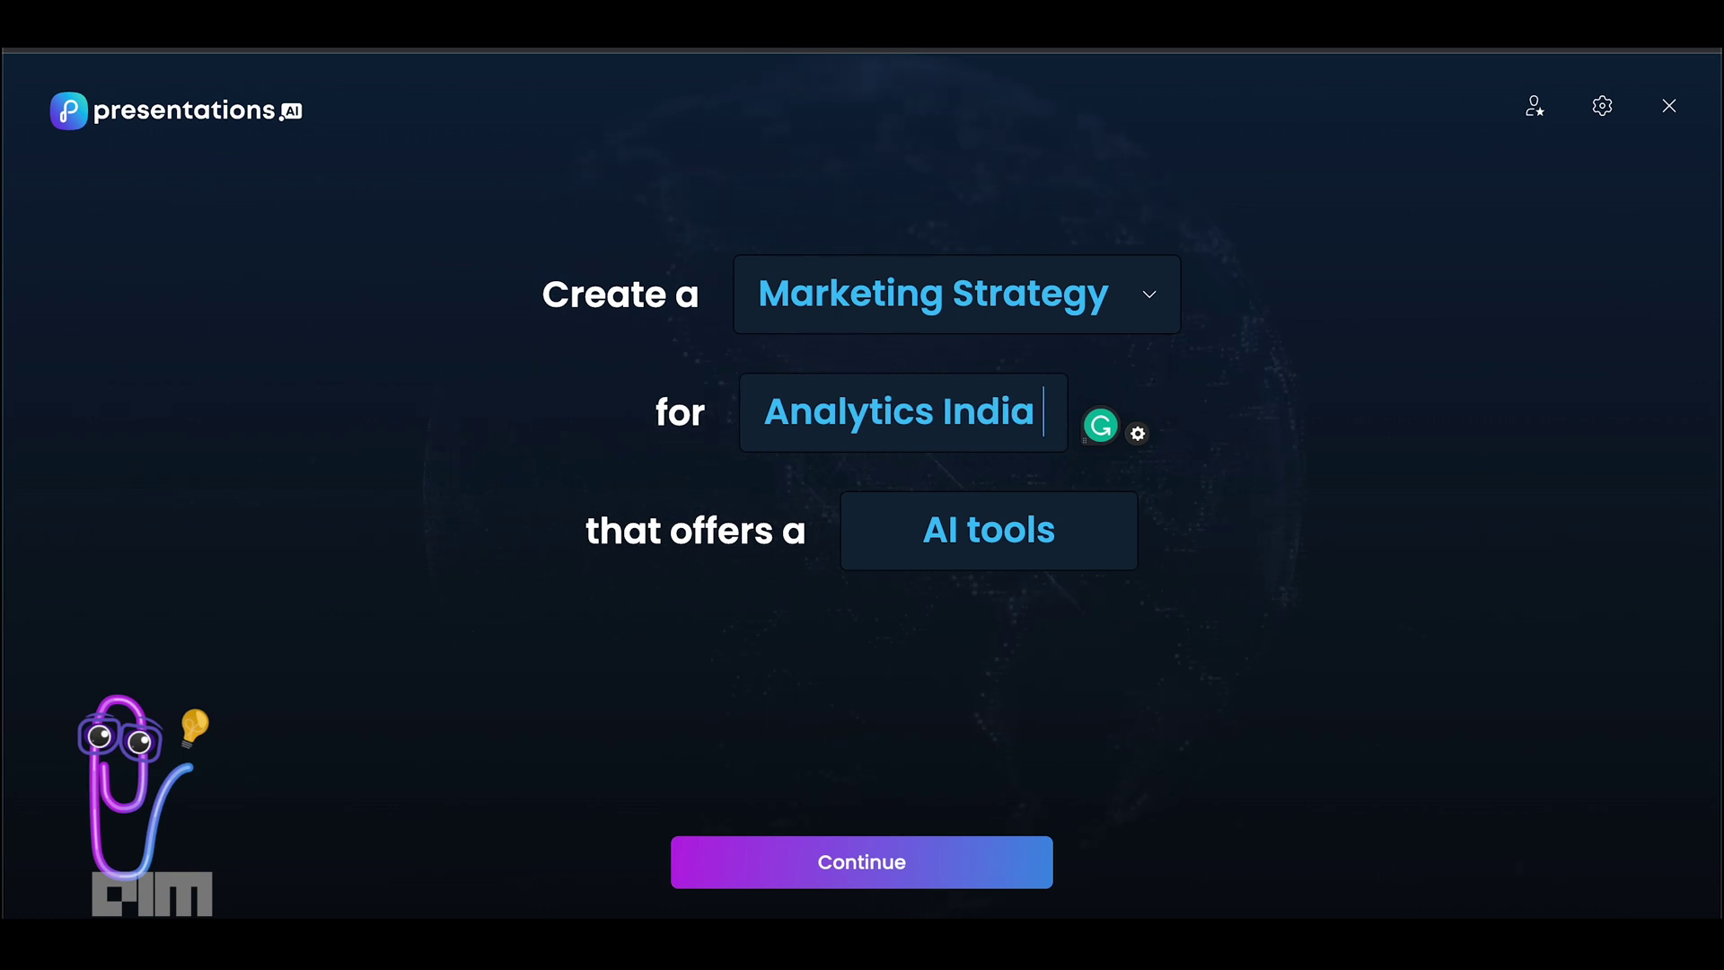
{"action": "type", "text": " Magazine"}
{"action": "triple_click", "coordinate": [1074, 542]}
{"action": "key", "text": "BackSpace"}
{"action": "type", "text": "tech content"}
{"action": "left_click", "coordinate": [870, 860]}
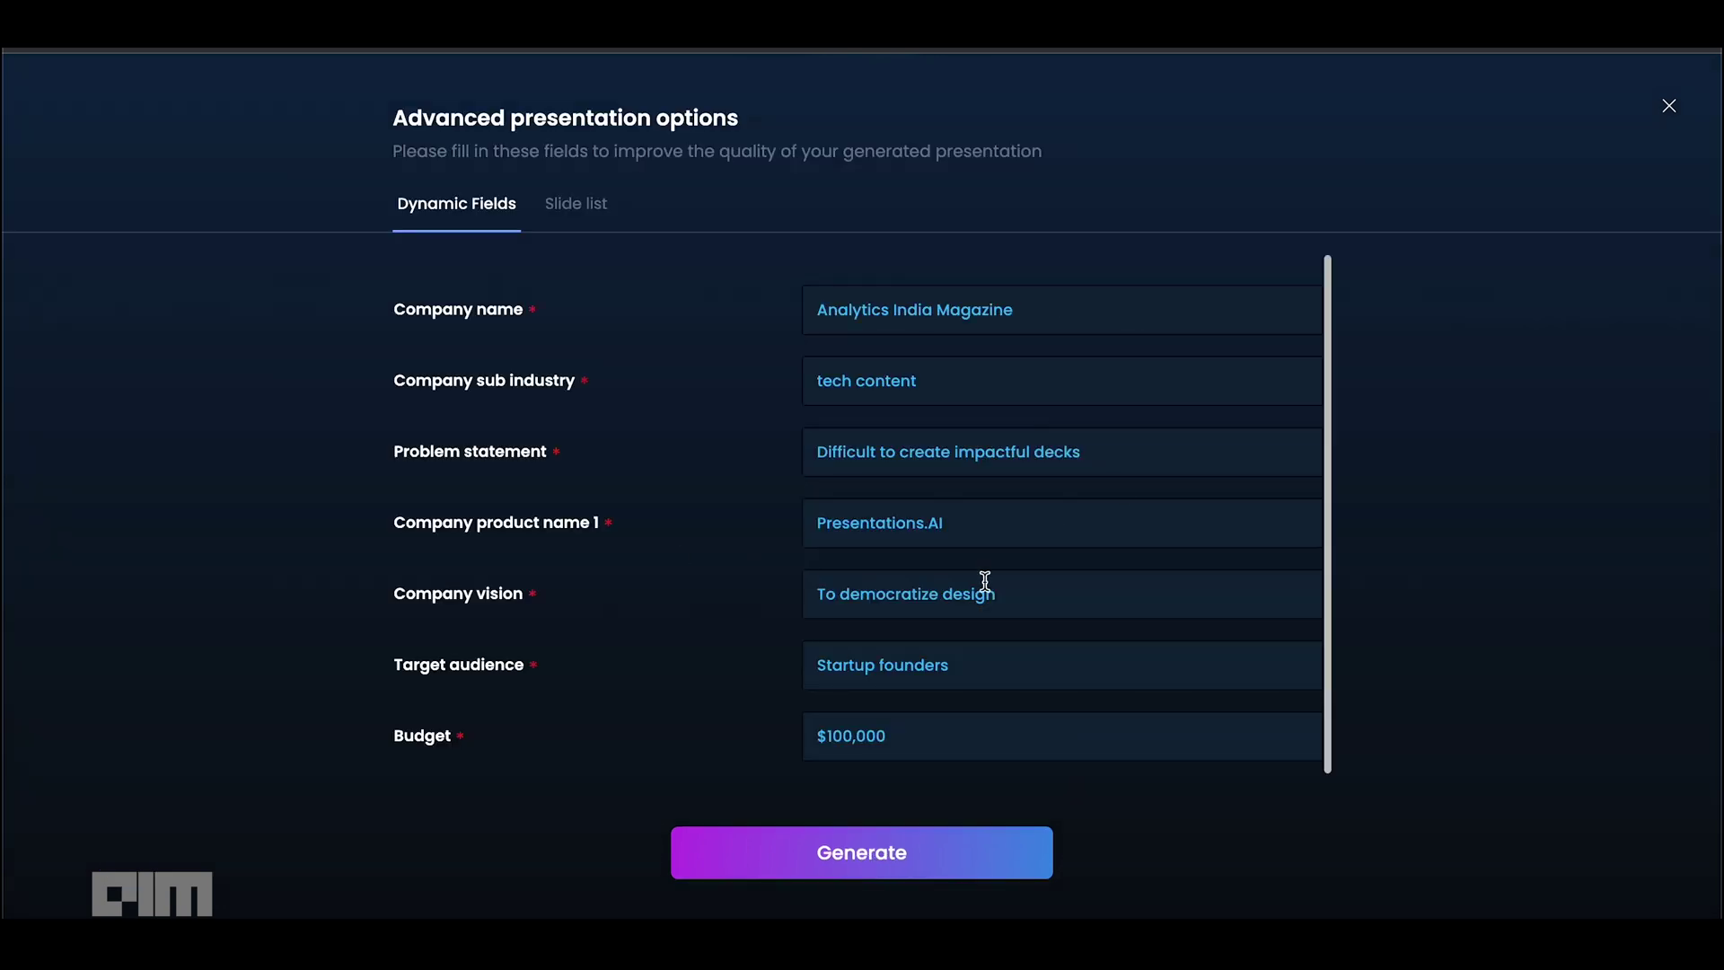
- In advanced options, rewrite the problem statement ending and name the product AIM YouTube
{"action": "left_click_drag", "start_coordinate": [1103, 451], "coordinate": [899, 451]}
{"action": "key", "text": "BackSpace"}
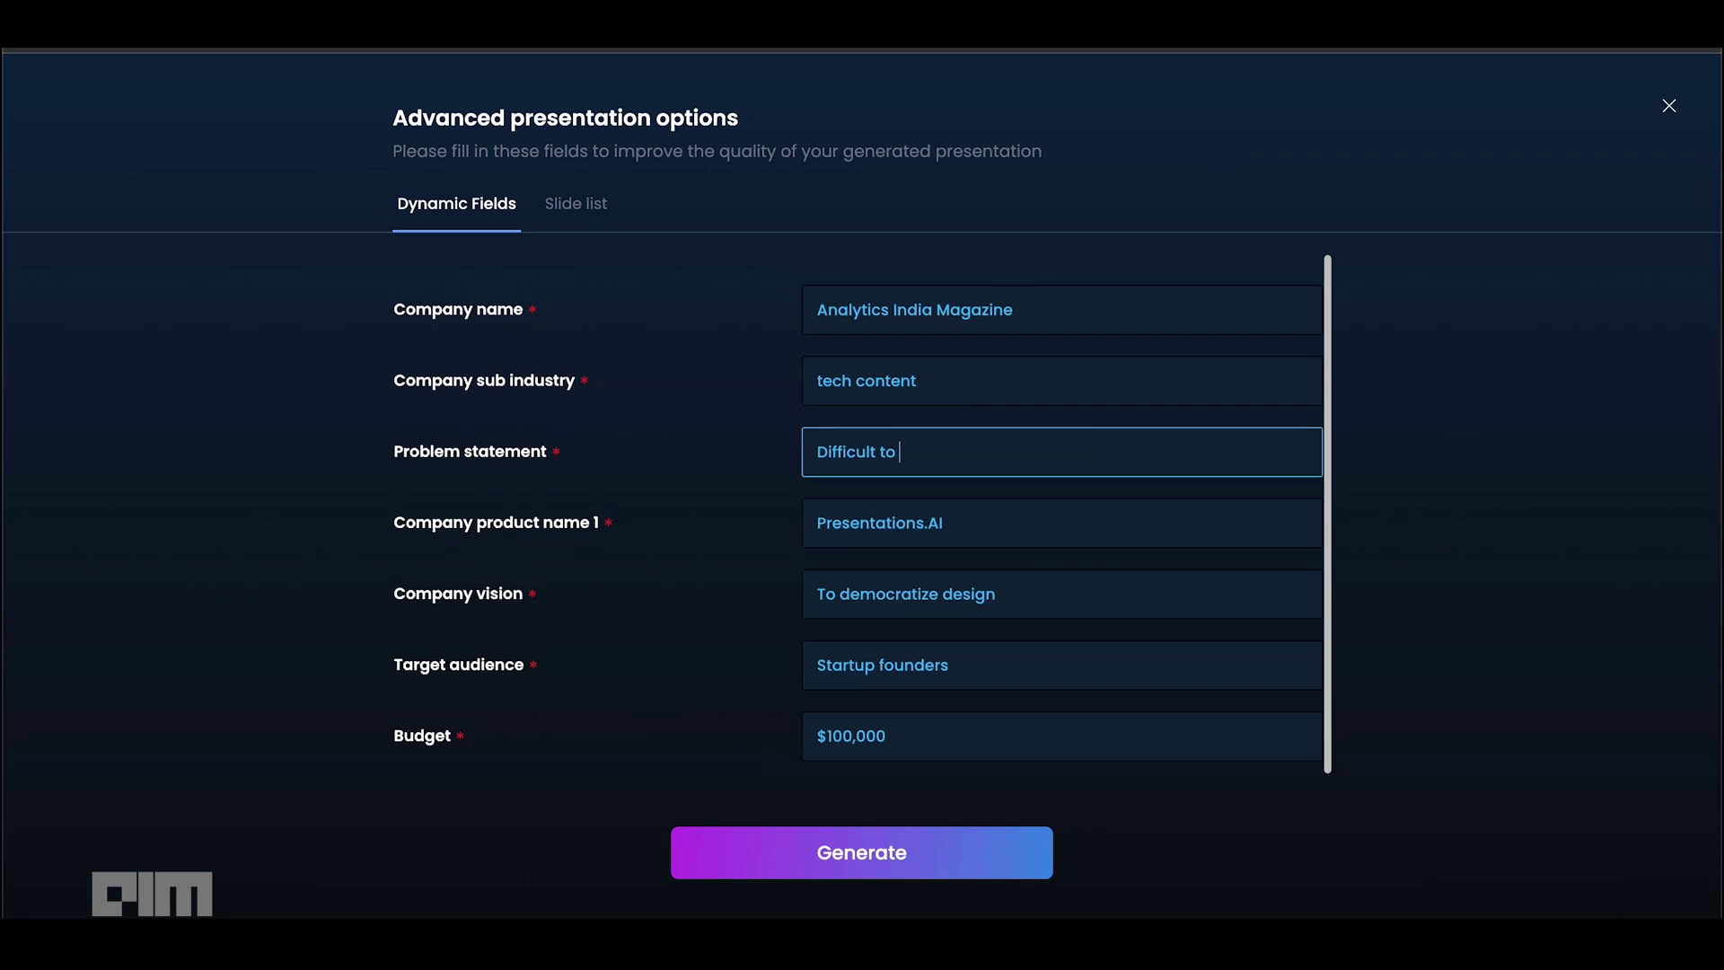
{"action": "type", "text": "get followers on social media"}
{"action": "left_click_drag", "start_coordinate": [993, 522], "coordinate": [800, 523]}
{"action": "type", "text": "AIM youTube channel"}
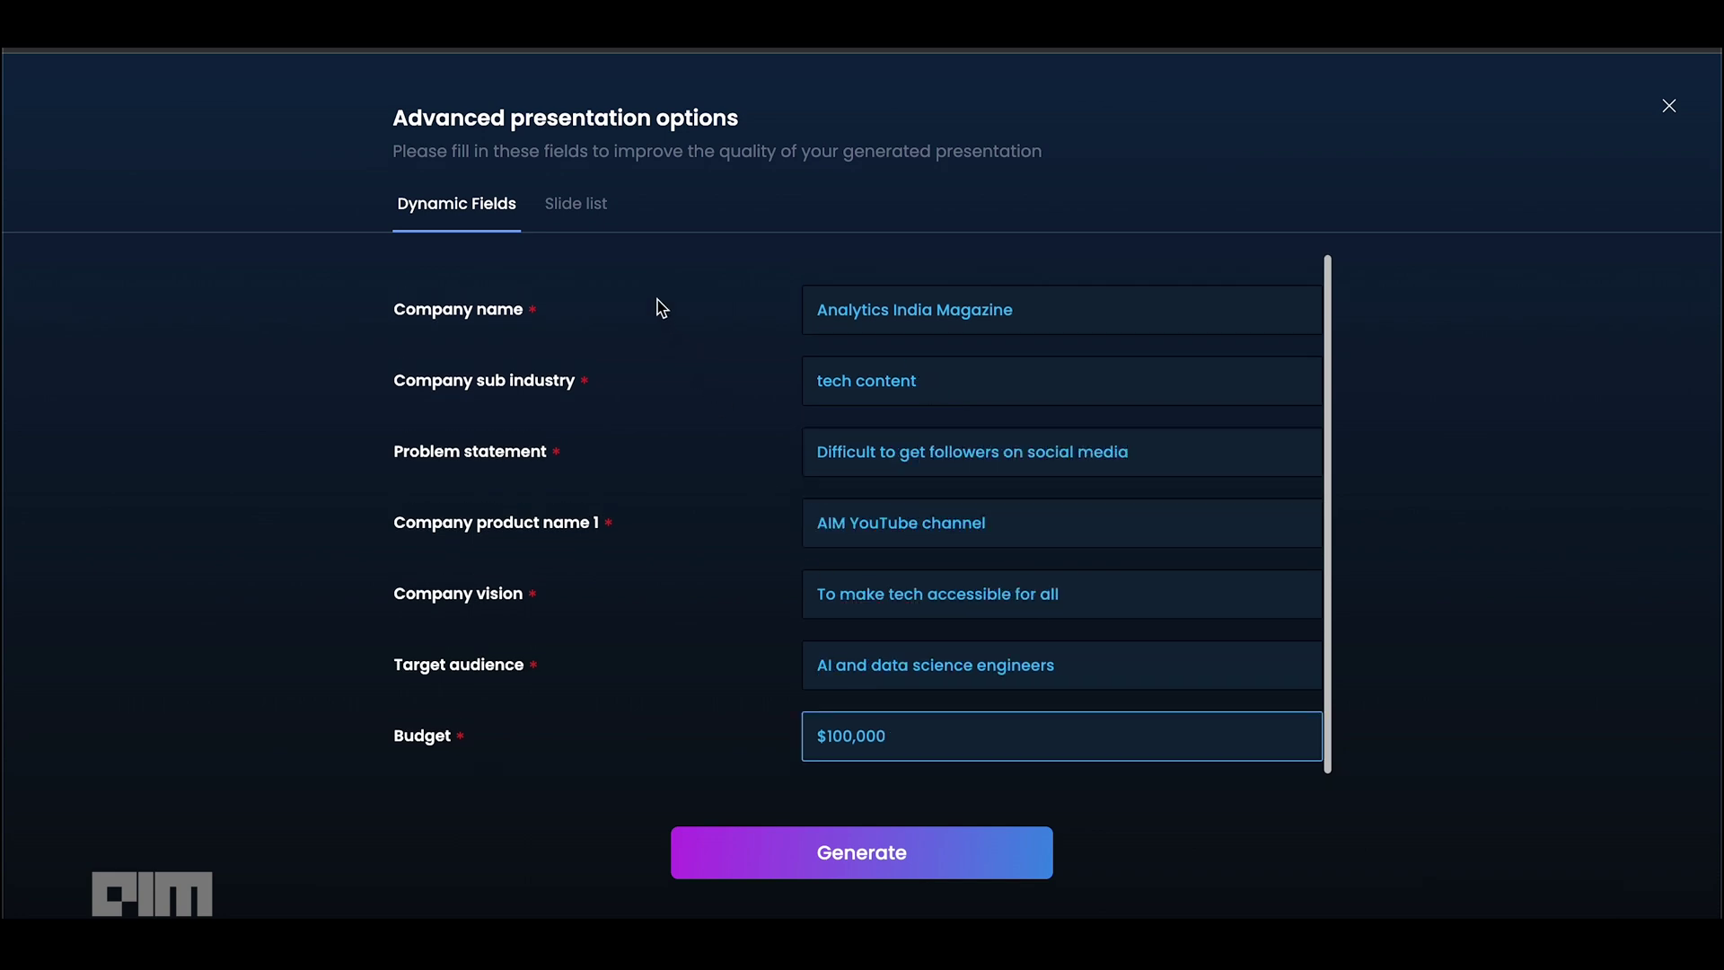
{"action": "left_click", "coordinate": [566, 206]}
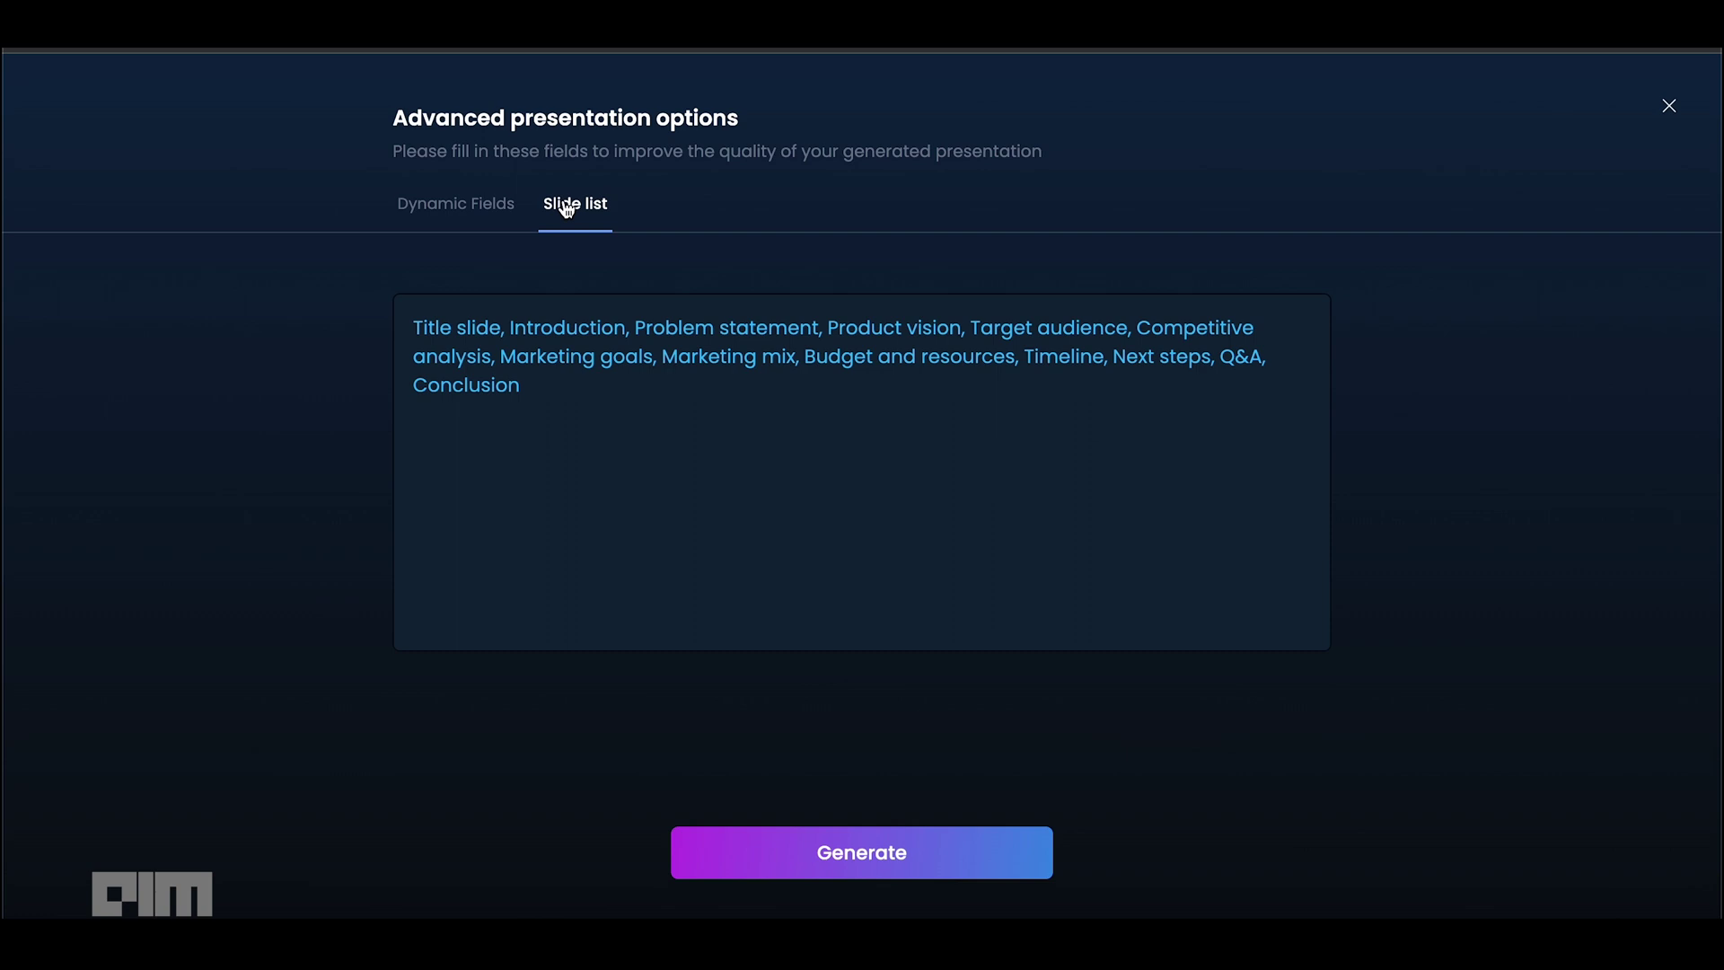
{"action": "left_click", "coordinate": [496, 207]}
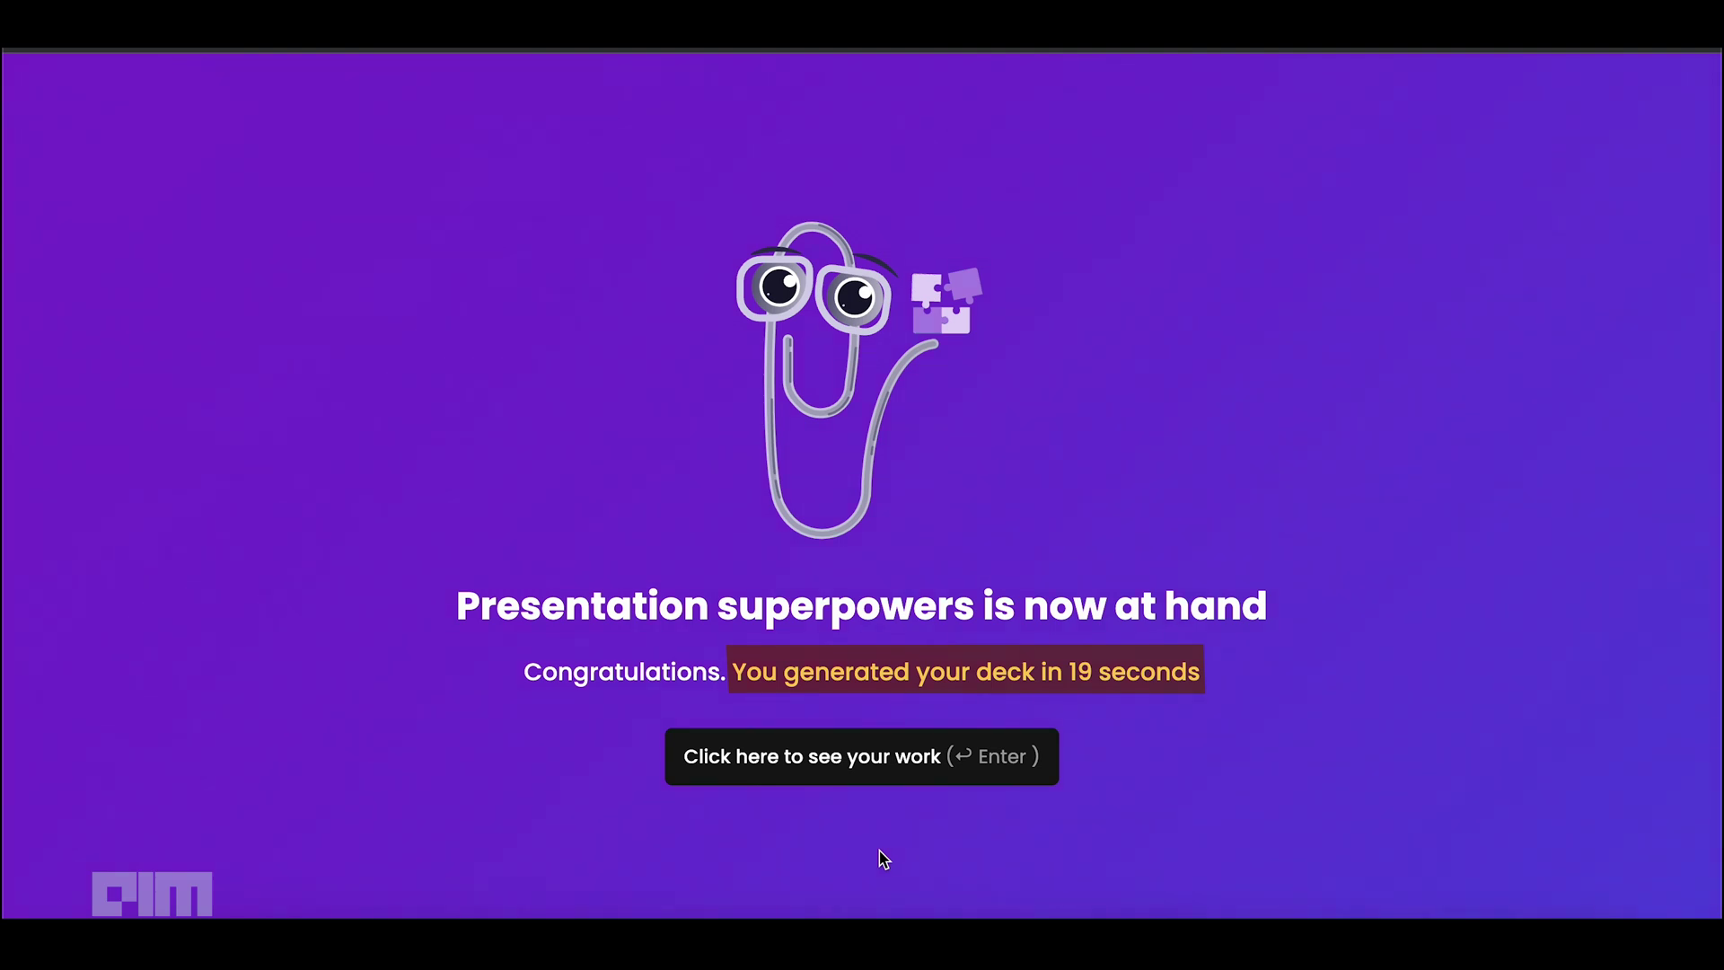
- Watch the generated deck's preview, then open the 13-slide deck in the editor
{"action": "left_click", "coordinate": [924, 766]}
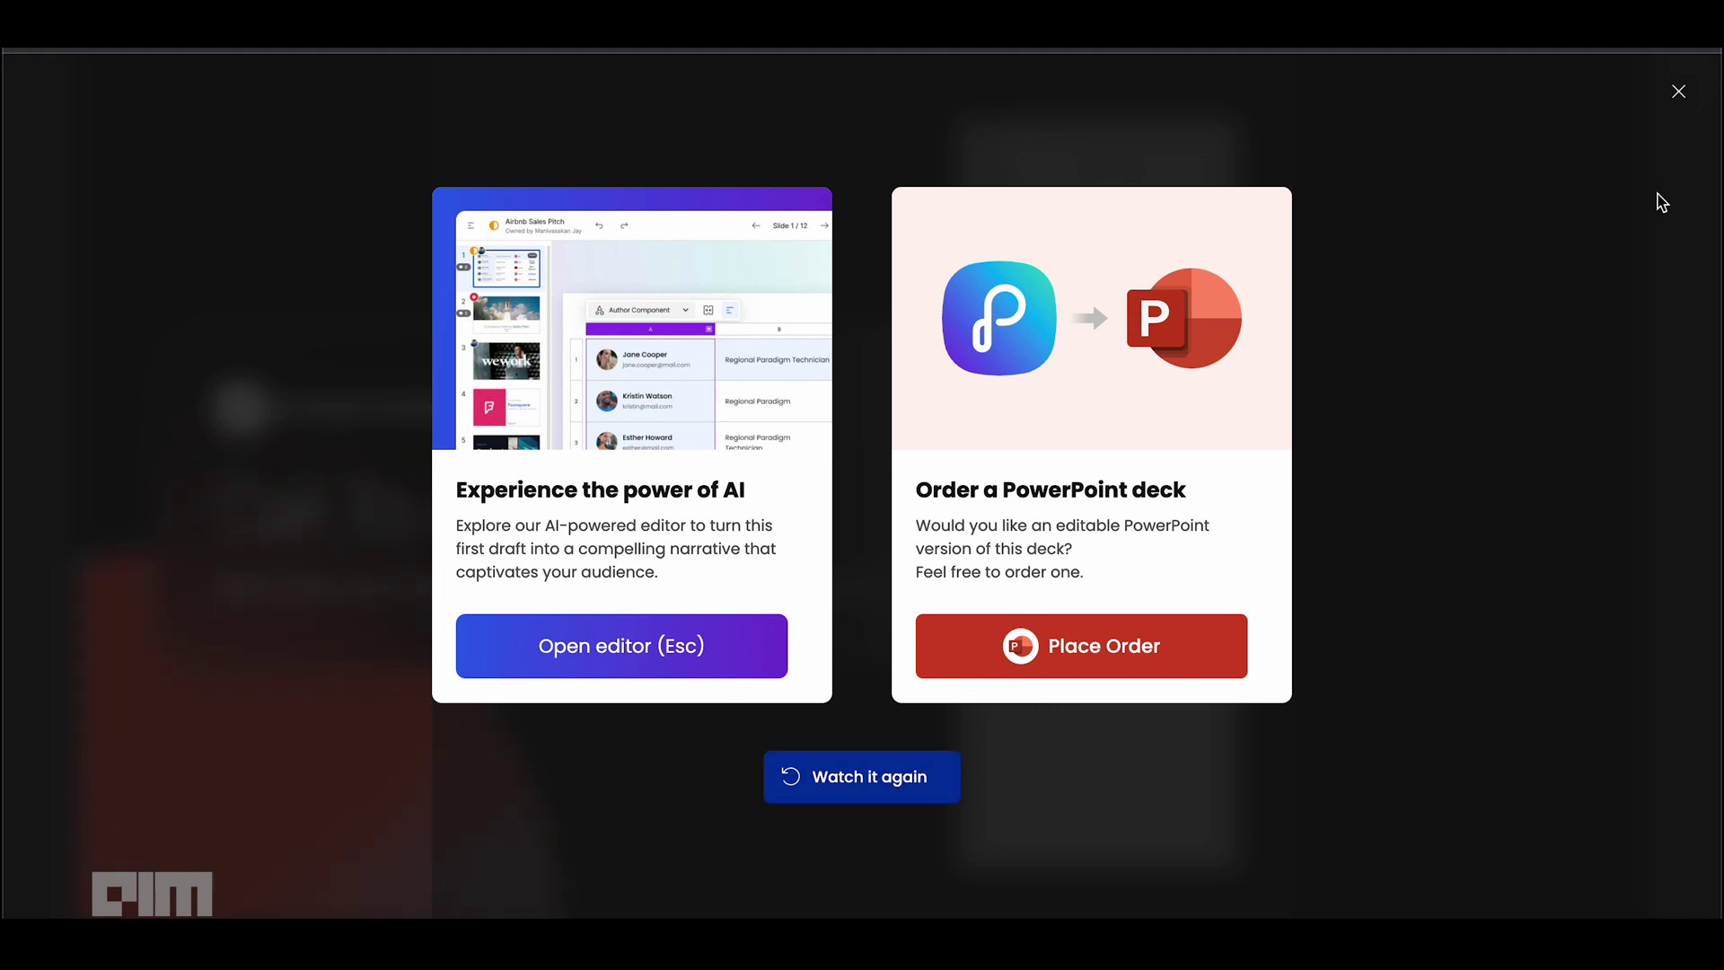
{"action": "left_click", "coordinate": [1678, 91]}
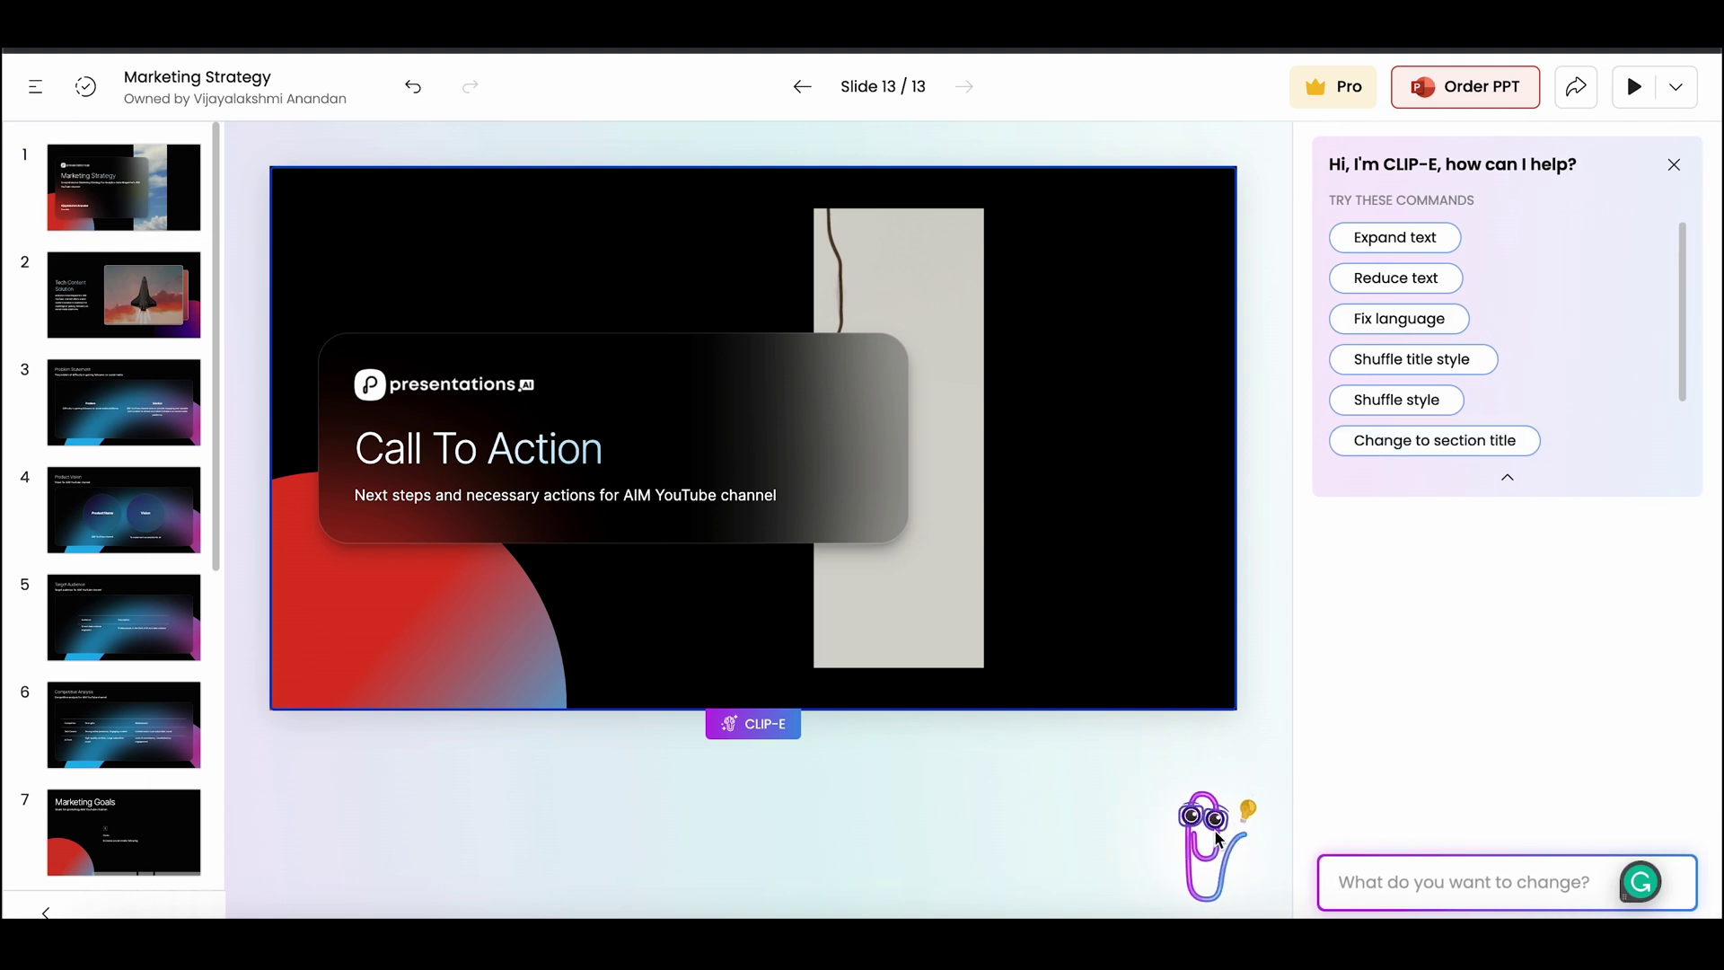
- Ask CLIP-E to make the Call To Action slide's background blue, then close it
{"action": "right_click", "coordinate": [1245, 820]}
{"action": "left_click", "coordinate": [1204, 802]}
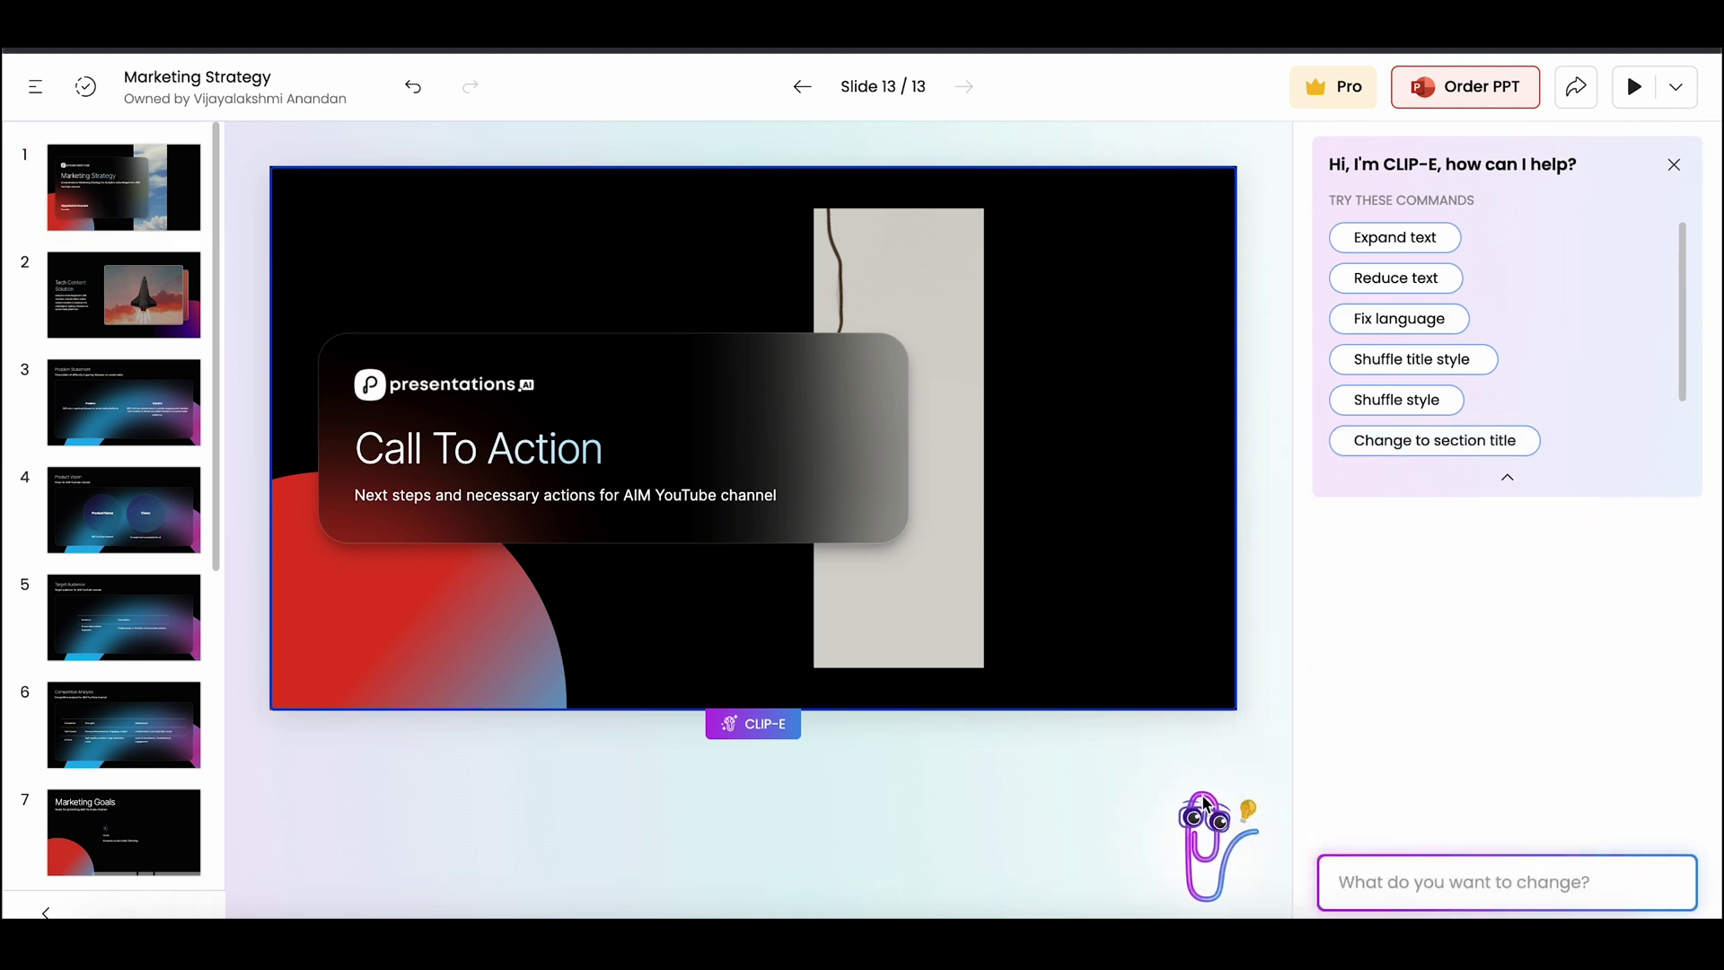
{"action": "left_click", "coordinate": [1351, 895]}
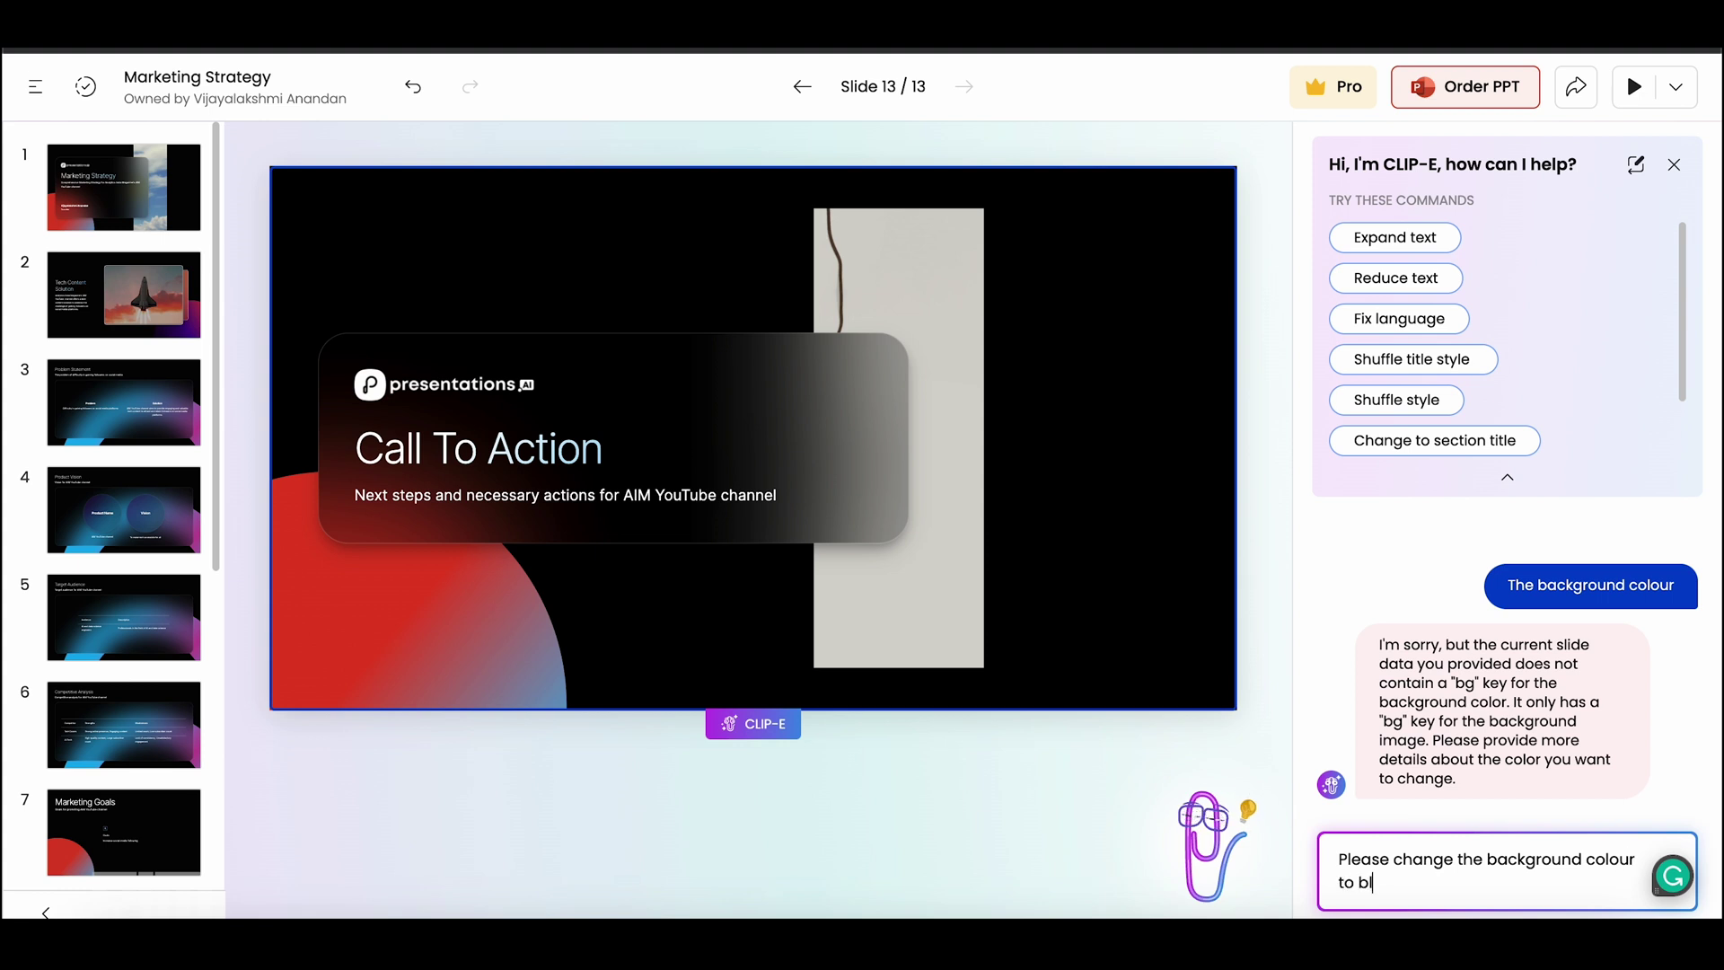
{"action": "type", "text": "ue"}
{"action": "key", "text": "Return"}
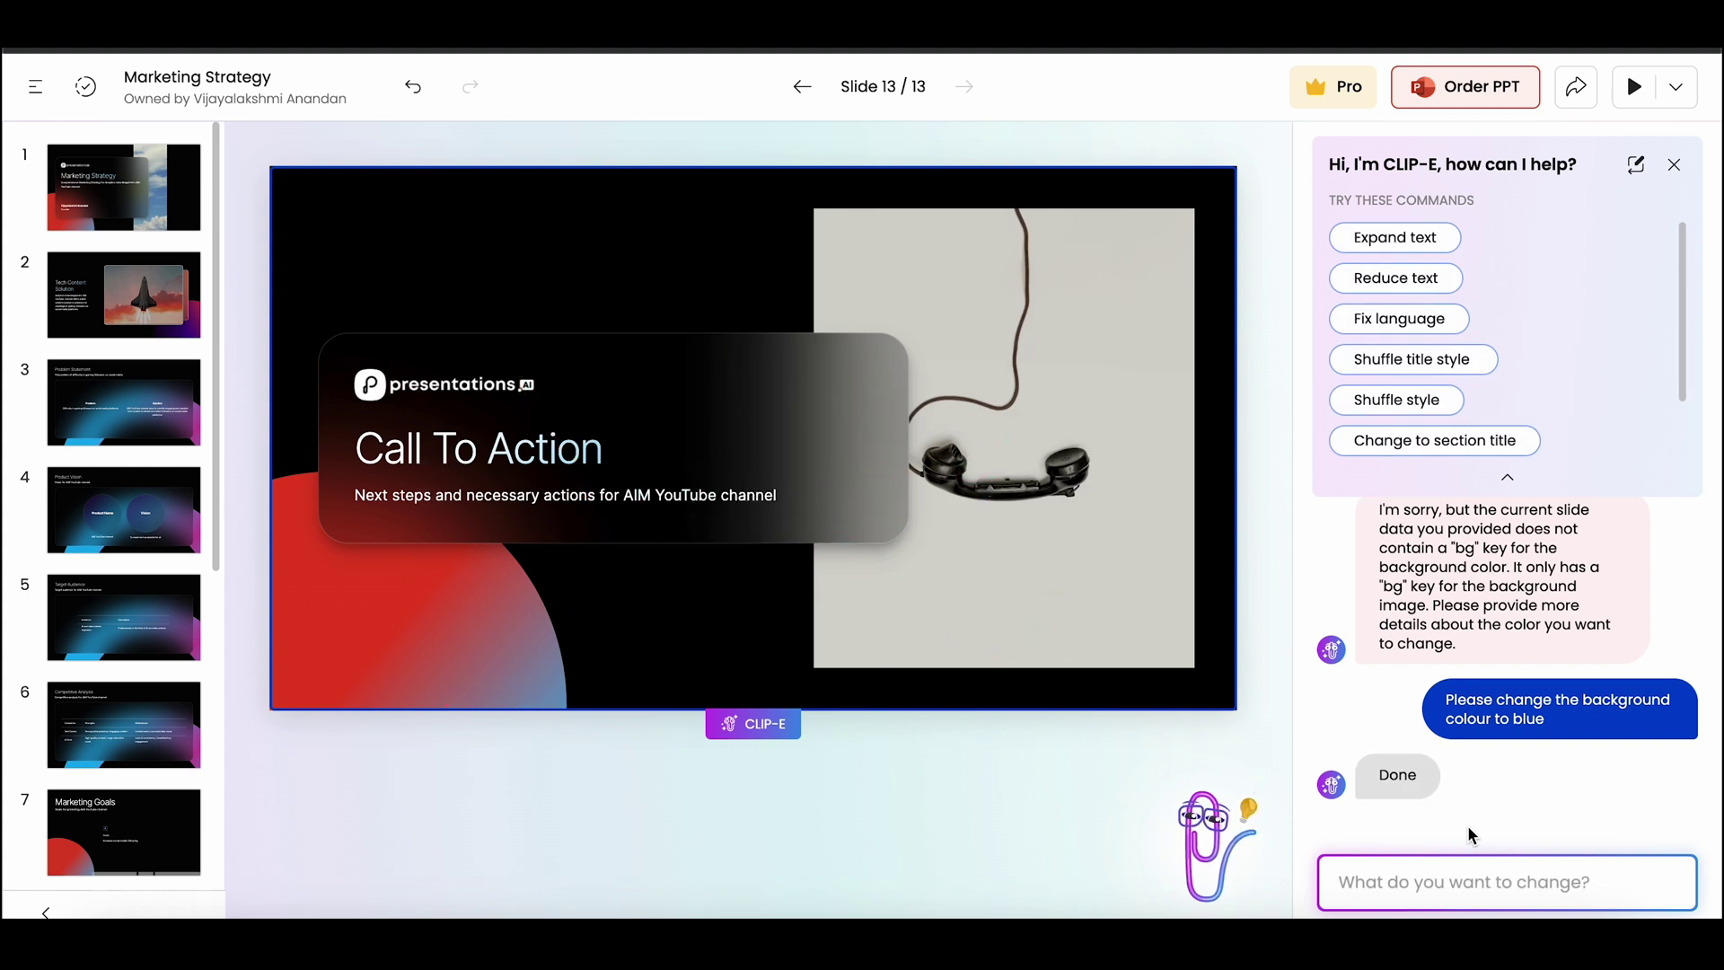
{"action": "key", "text": "Escape"}
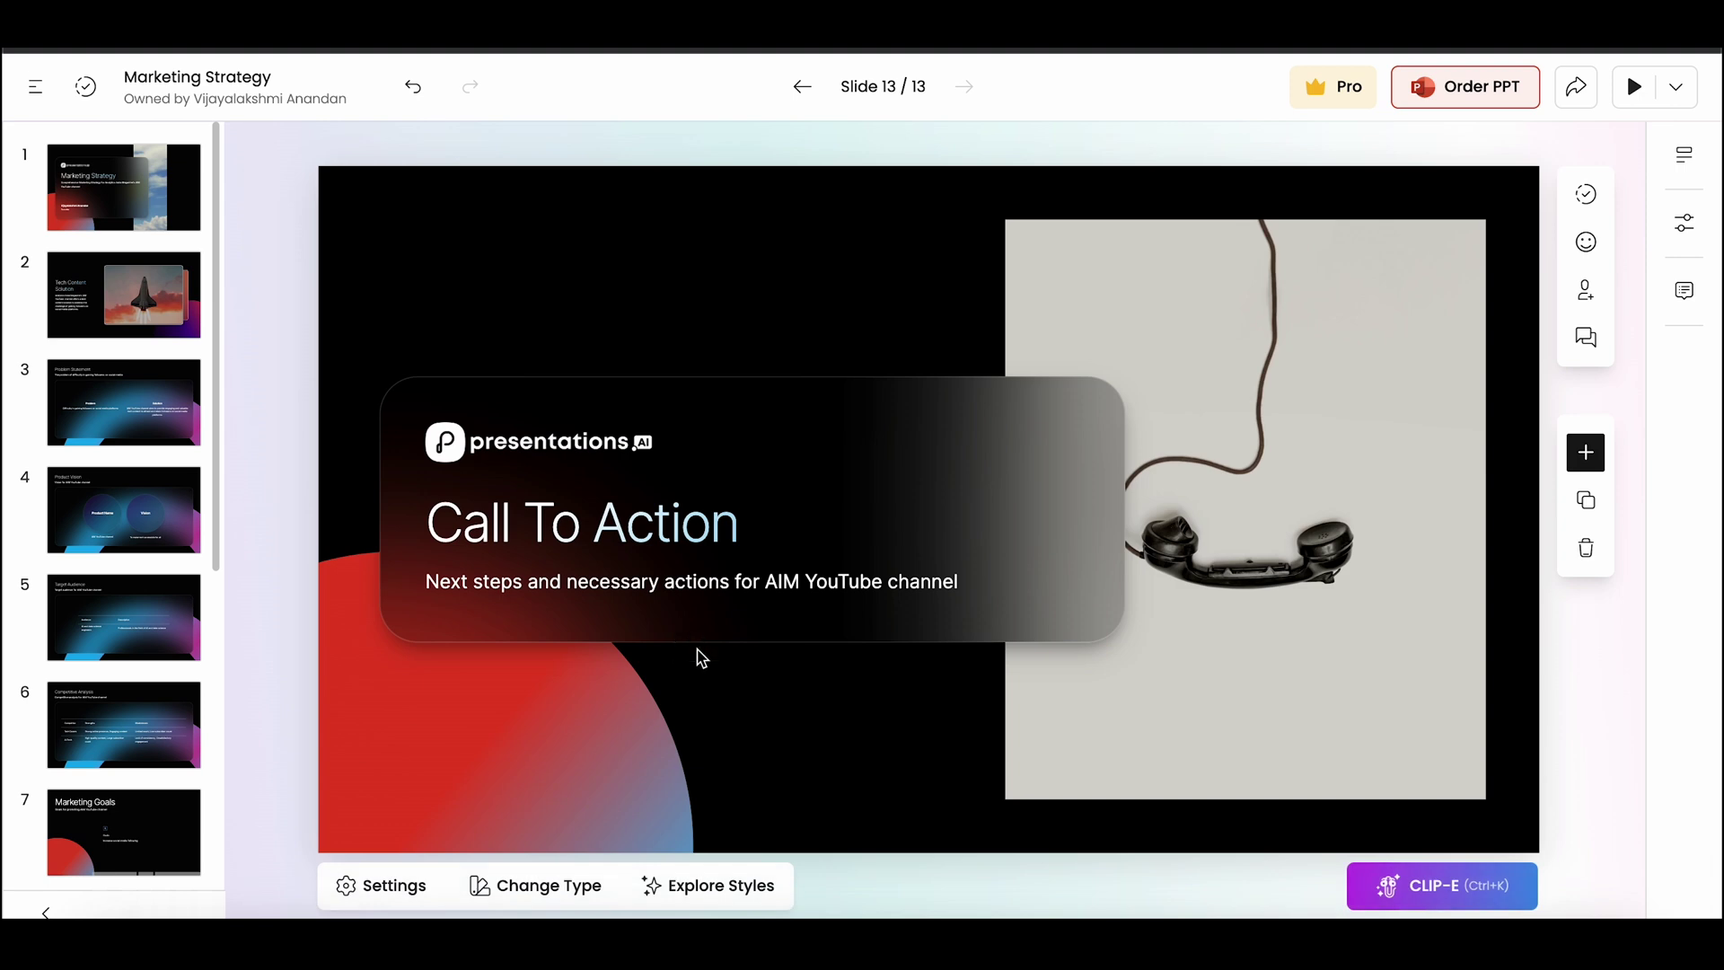
- Go to slide 2 and compare its two layout variants, keeping the first
{"action": "left_click", "coordinate": [123, 222]}
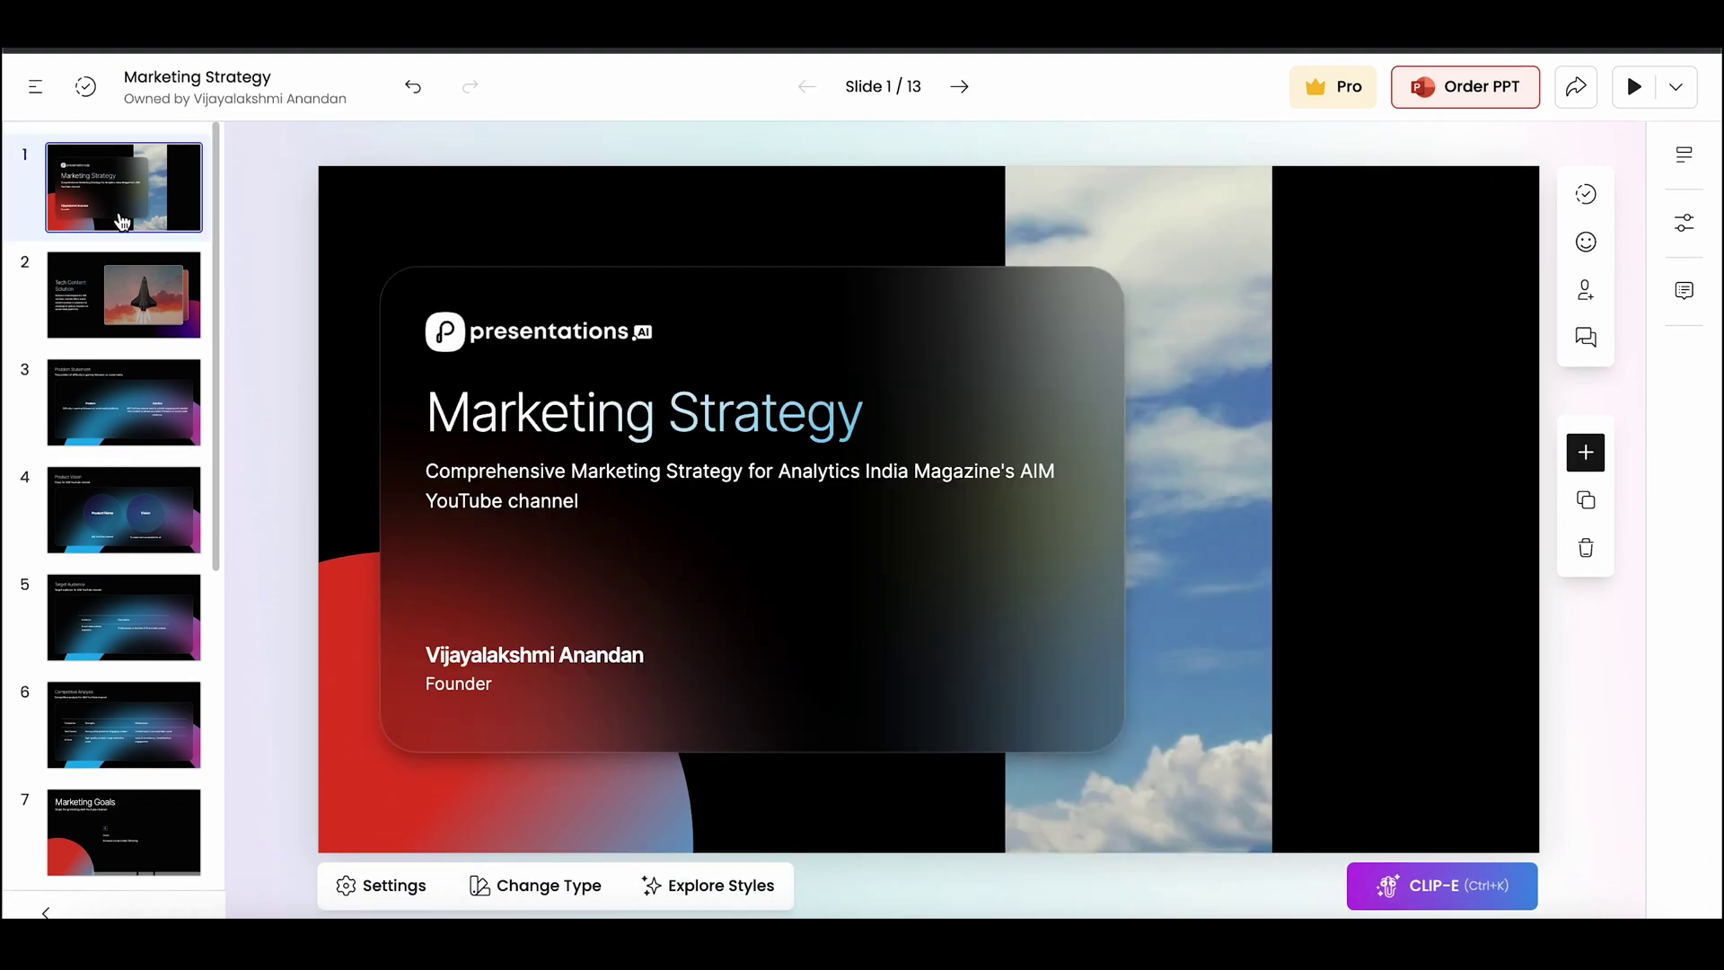
{"action": "left_click", "coordinate": [161, 316]}
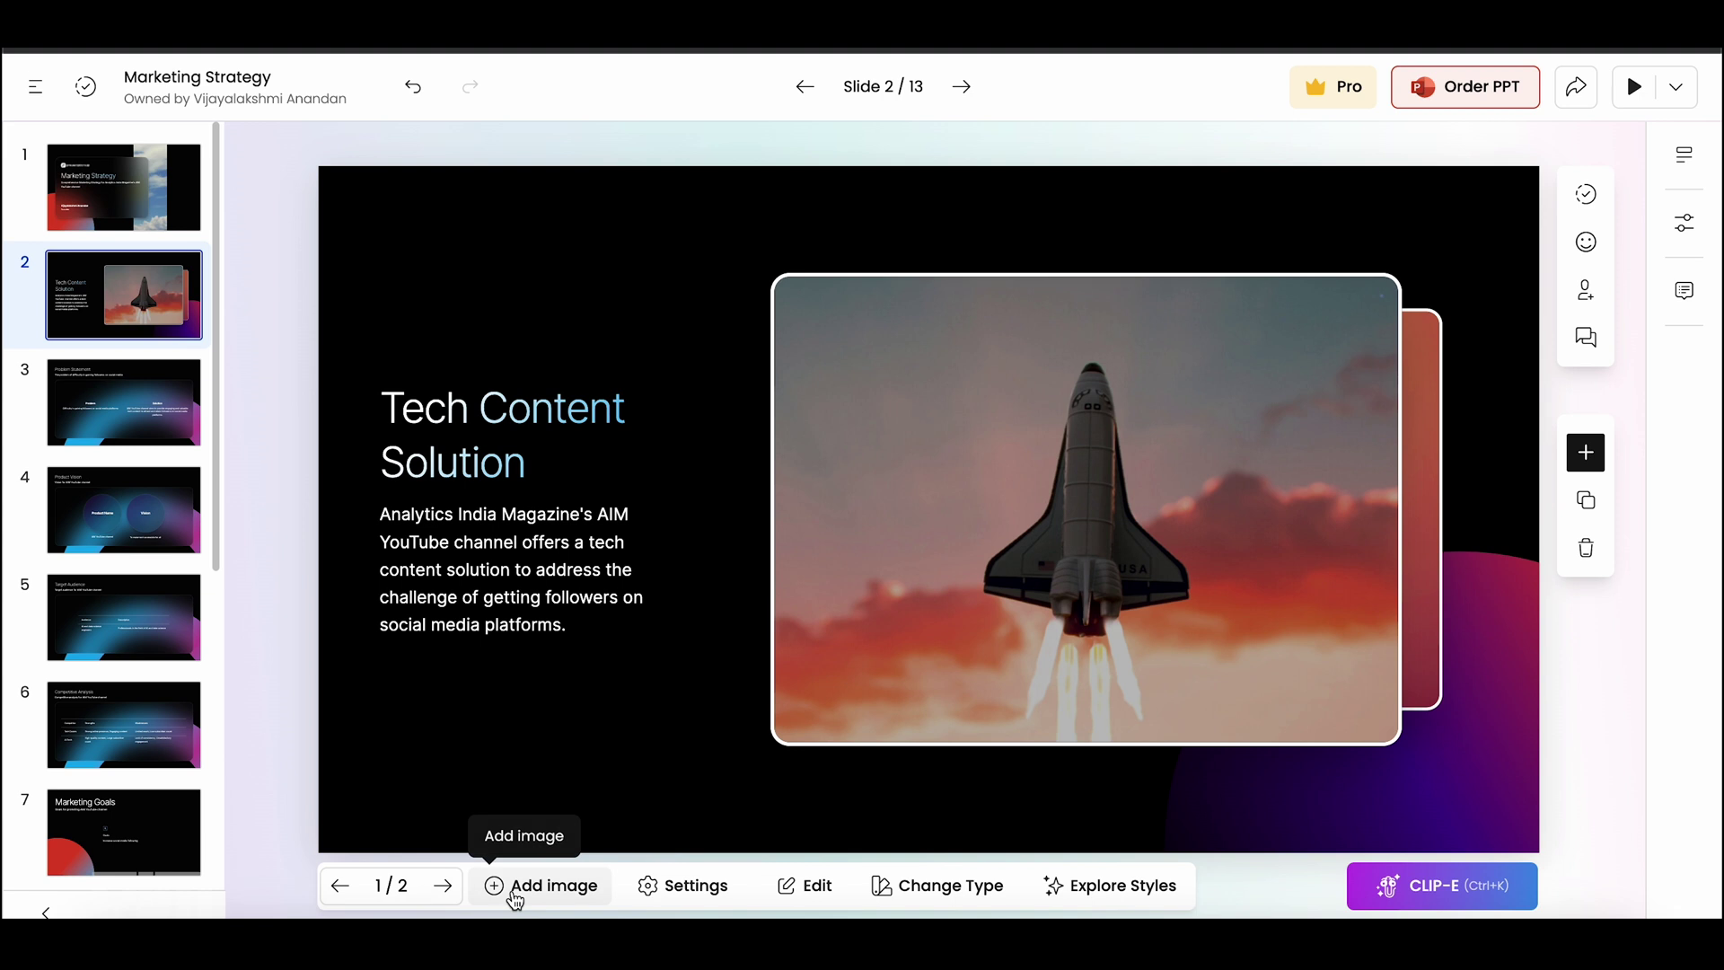
{"action": "left_click", "coordinate": [898, 888]}
{"action": "left_click", "coordinate": [1000, 889]}
- Inspect slide 2's advanced settings and its underlying slide data, then return
{"action": "left_click", "coordinate": [669, 887]}
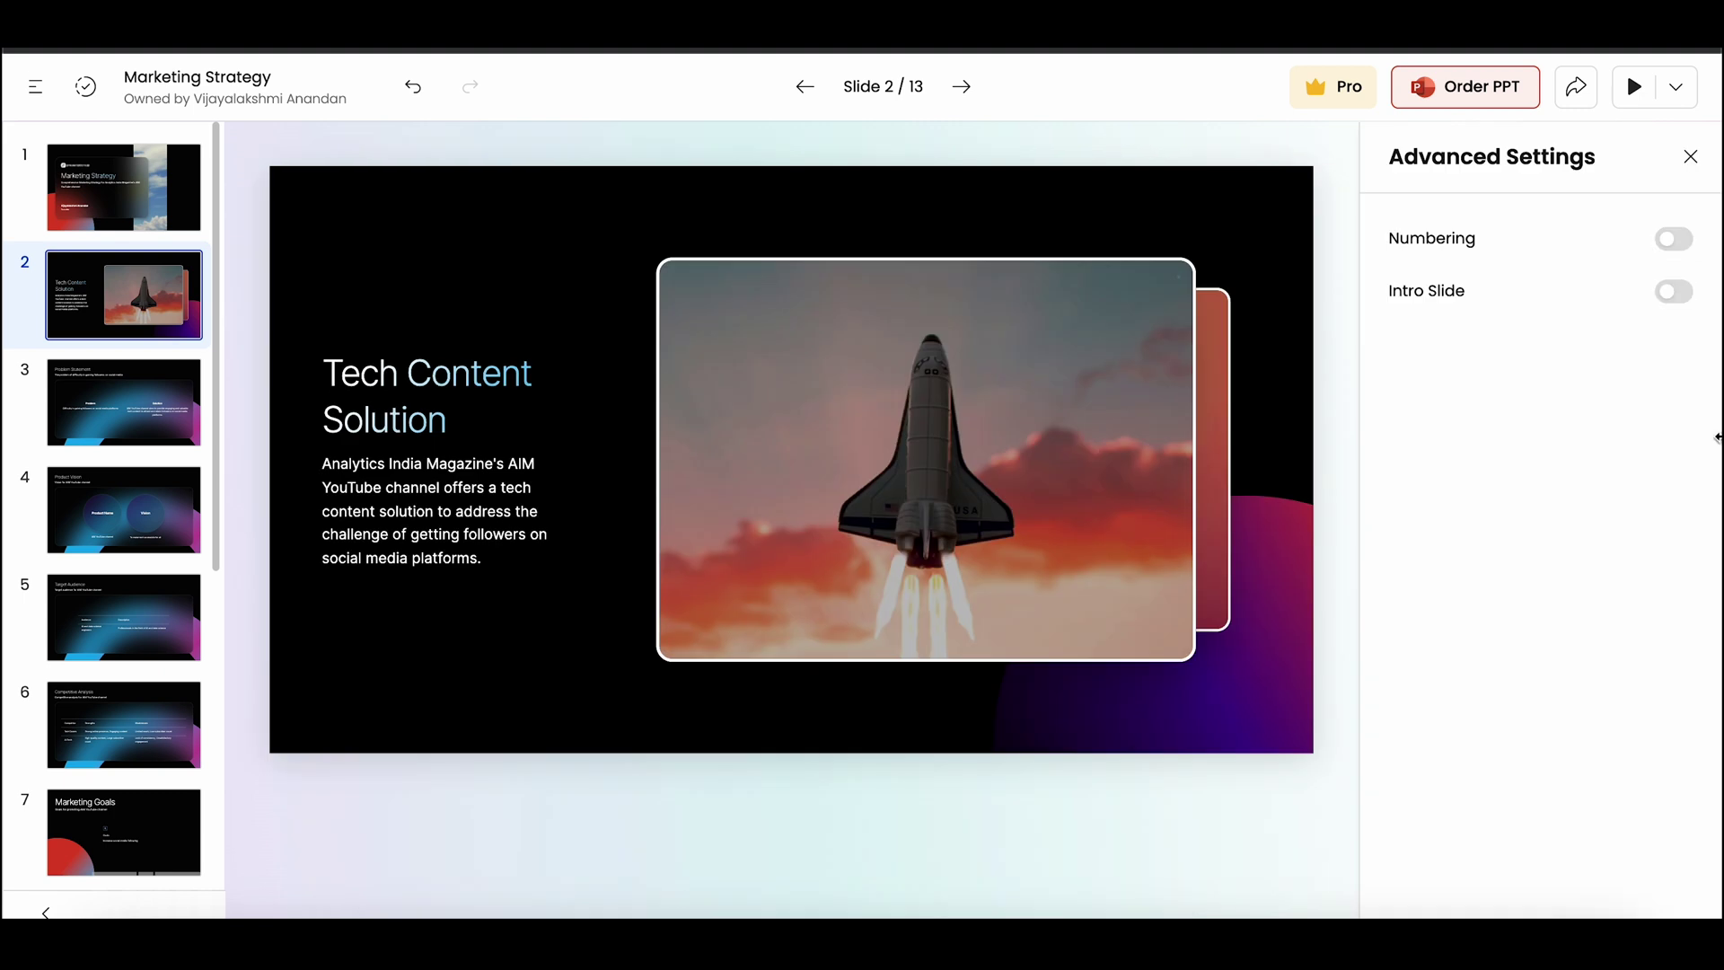
{"action": "left_click", "coordinate": [1691, 157]}
{"action": "left_click", "coordinate": [800, 886]}
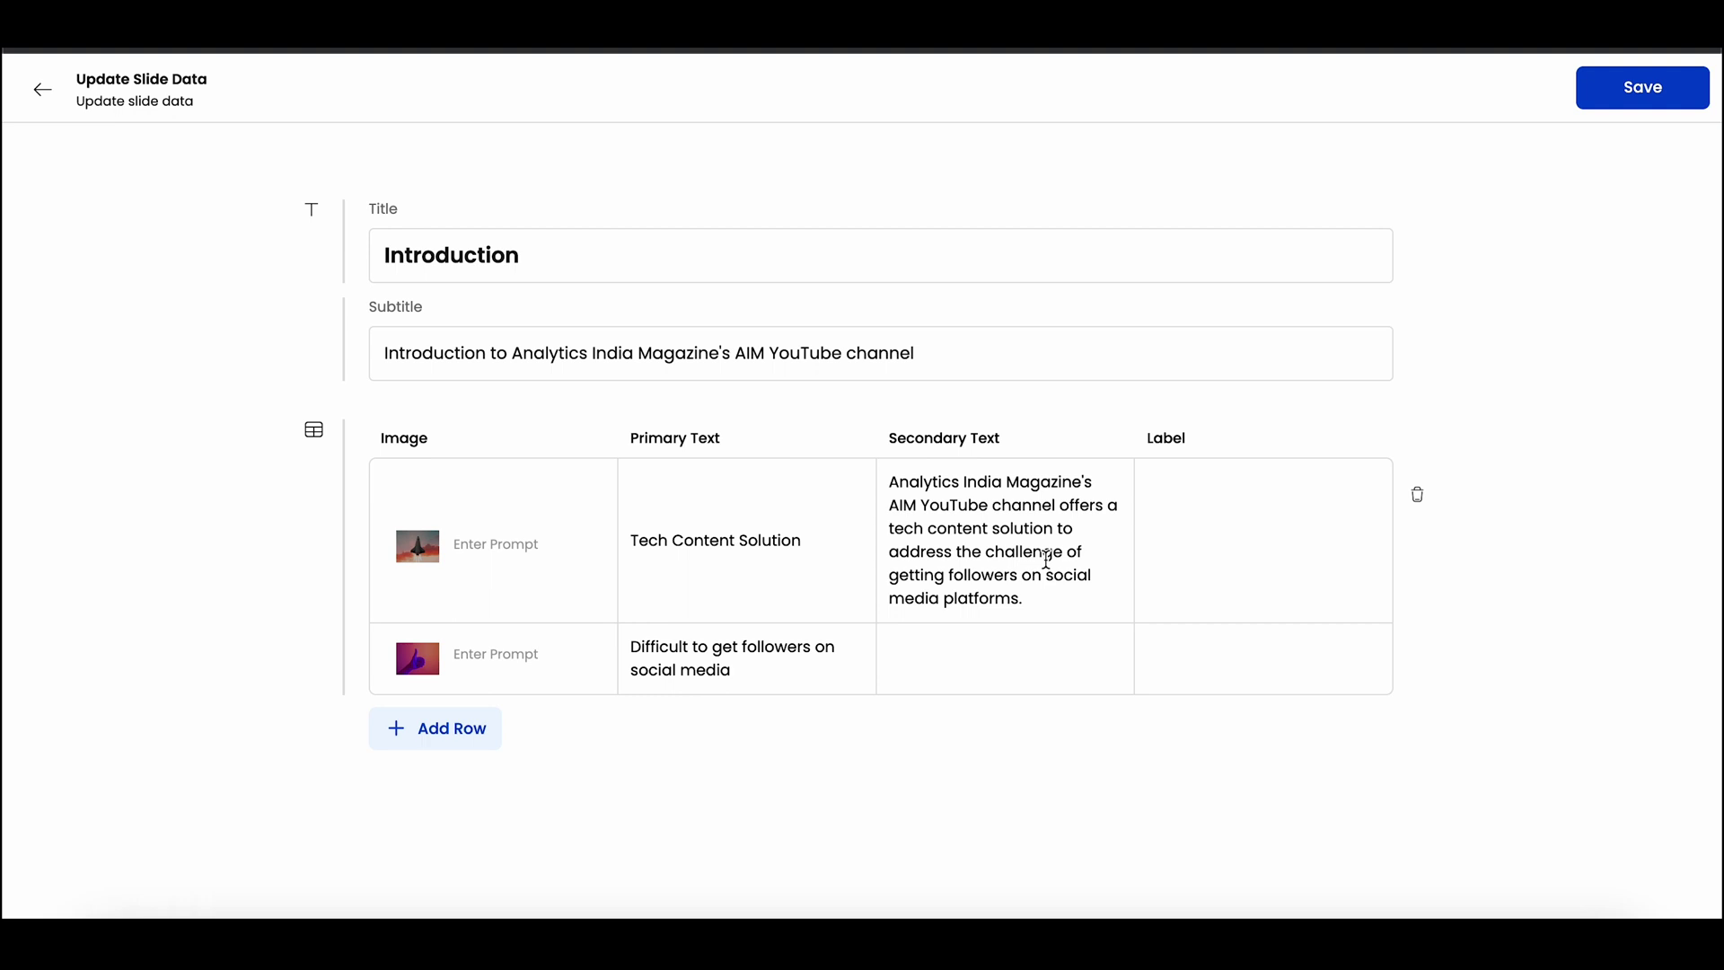
{"action": "left_click", "coordinate": [69, 91]}
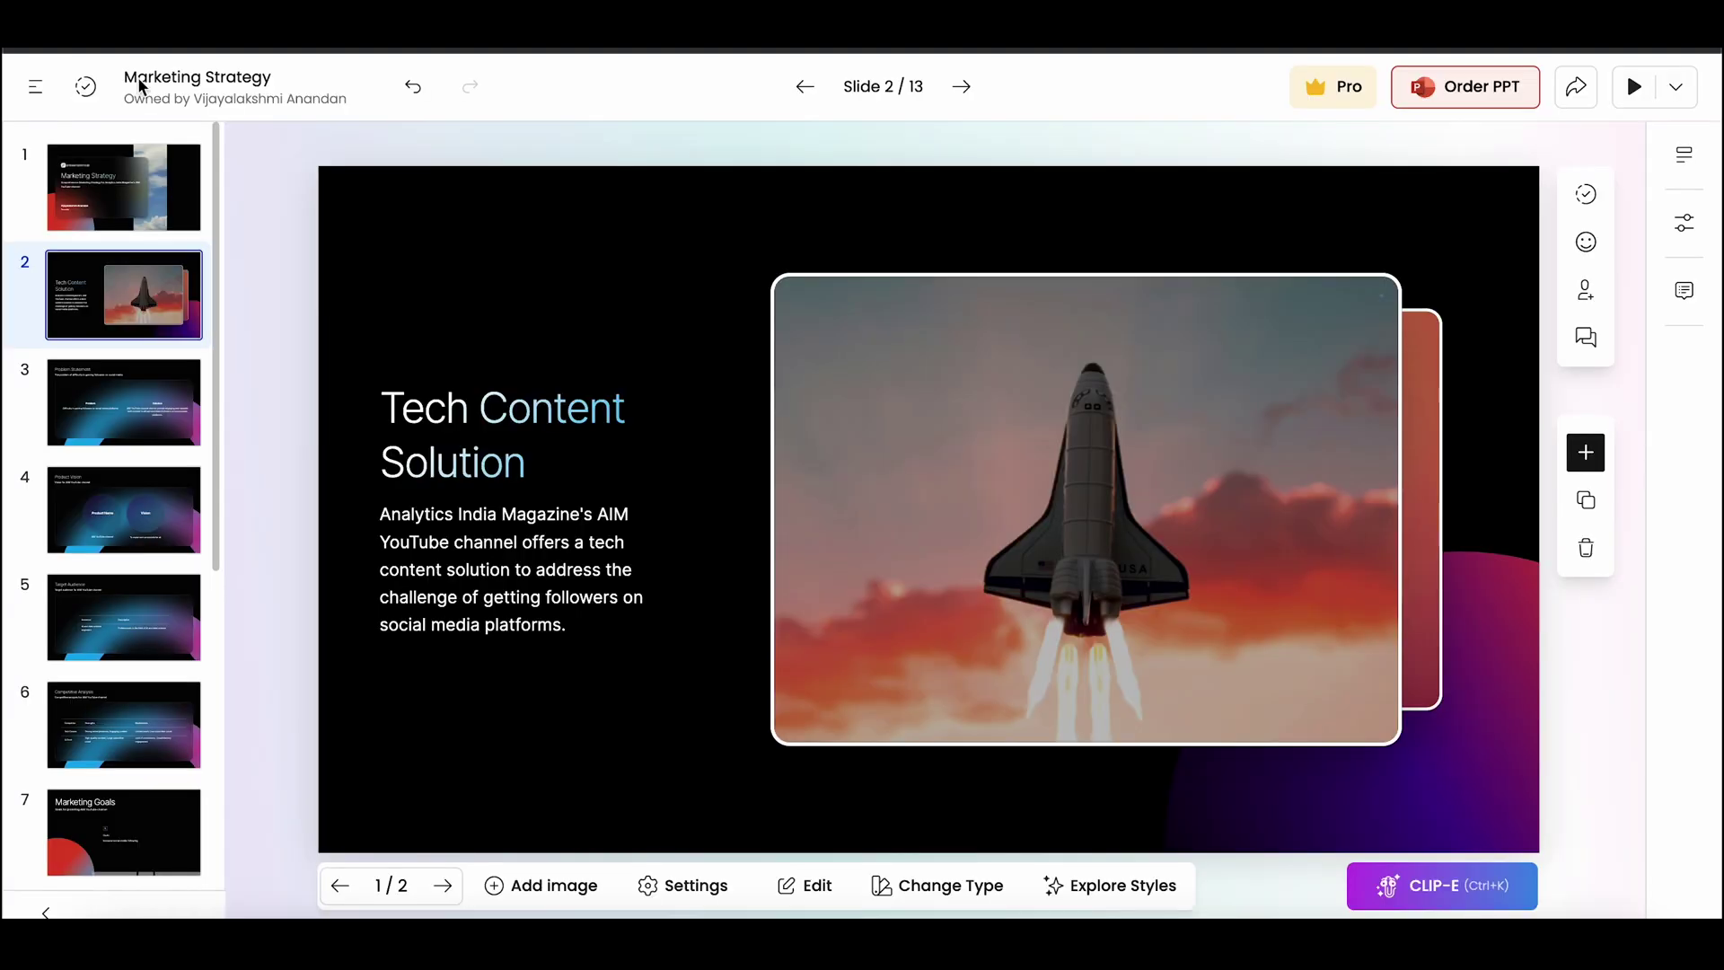
- Change slide 2's type to Images with Text
{"action": "left_click", "coordinate": [889, 887]}
{"action": "scroll", "coordinate": [1254, 465], "scroll_direction": "down", "scroll_amount": 5}
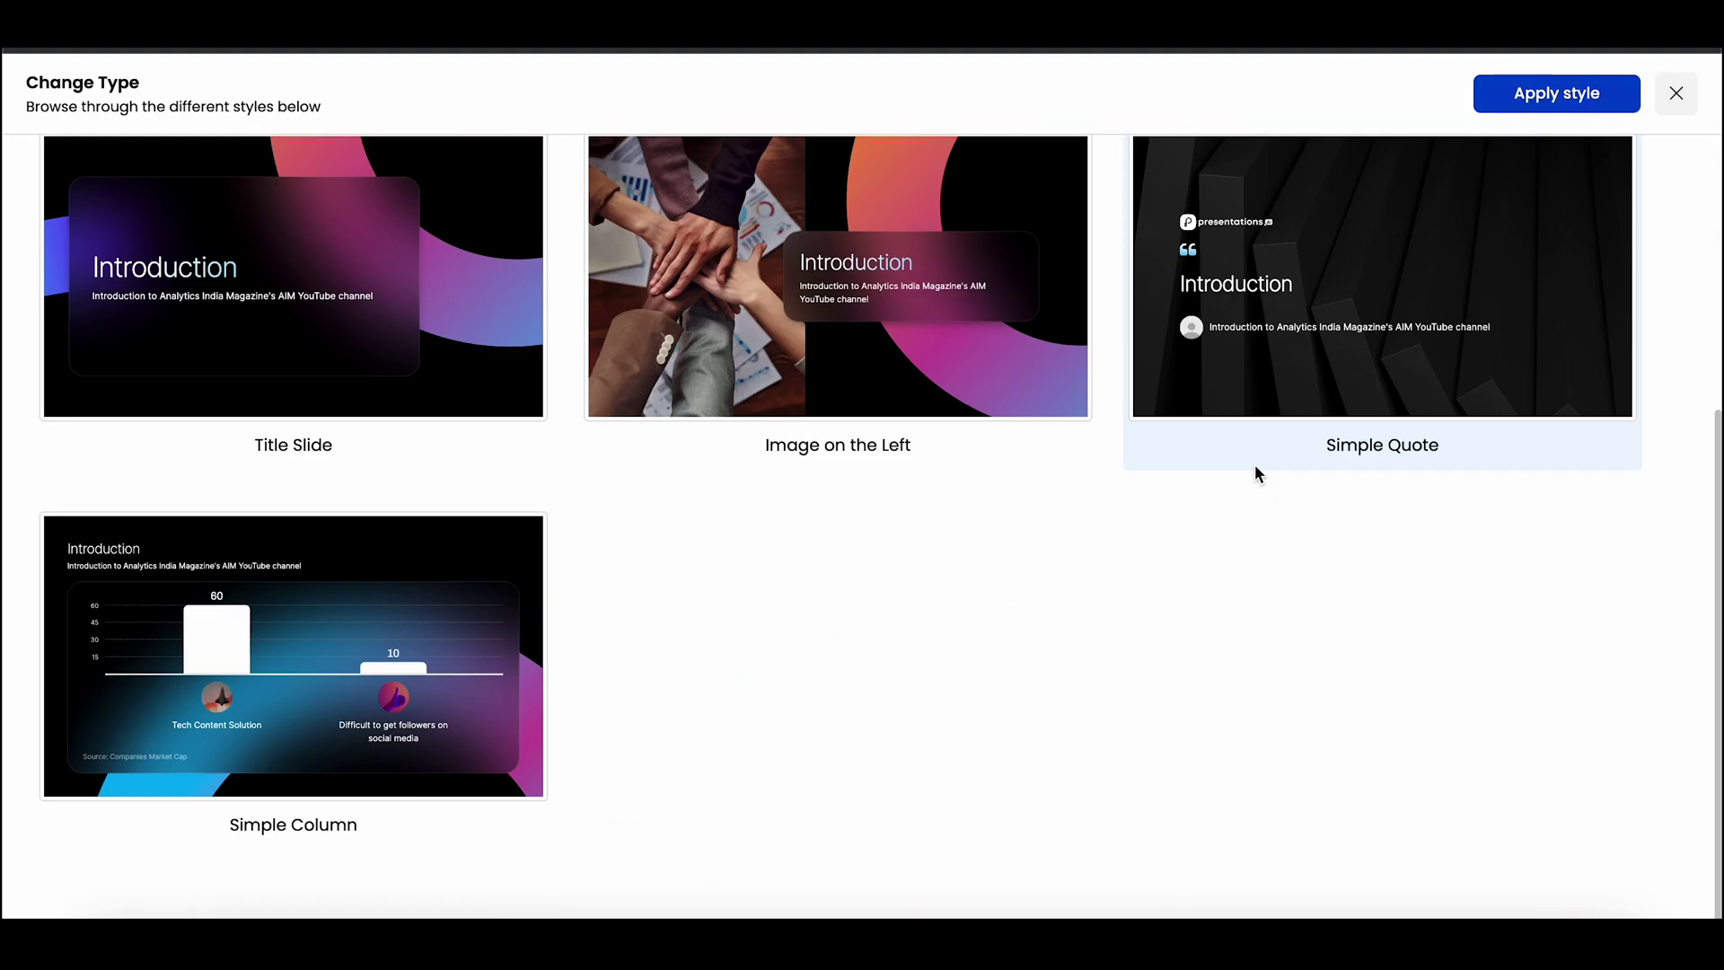
{"action": "scroll", "coordinate": [1253, 465], "scroll_direction": "up", "scroll_amount": 5}
{"action": "left_click", "coordinate": [1259, 370]}
{"action": "left_click", "coordinate": [1556, 94]}
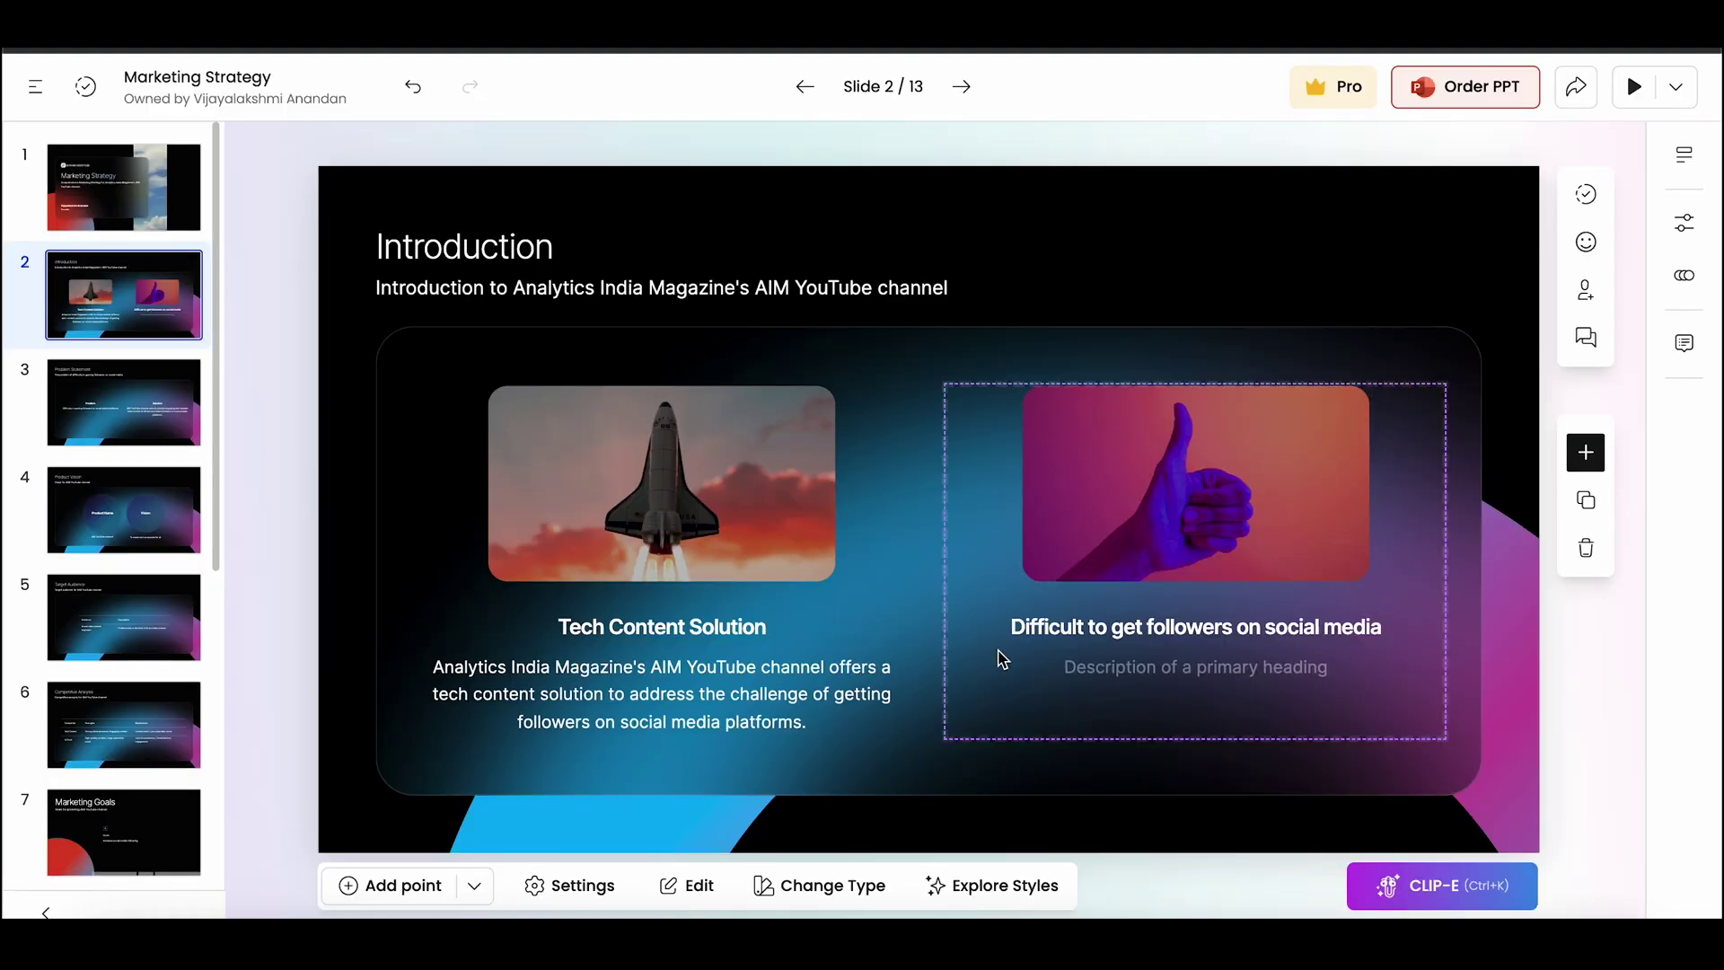
- Choose a single-image-with-number style showing the hands photo and $200,000
{"action": "left_click", "coordinate": [997, 885]}
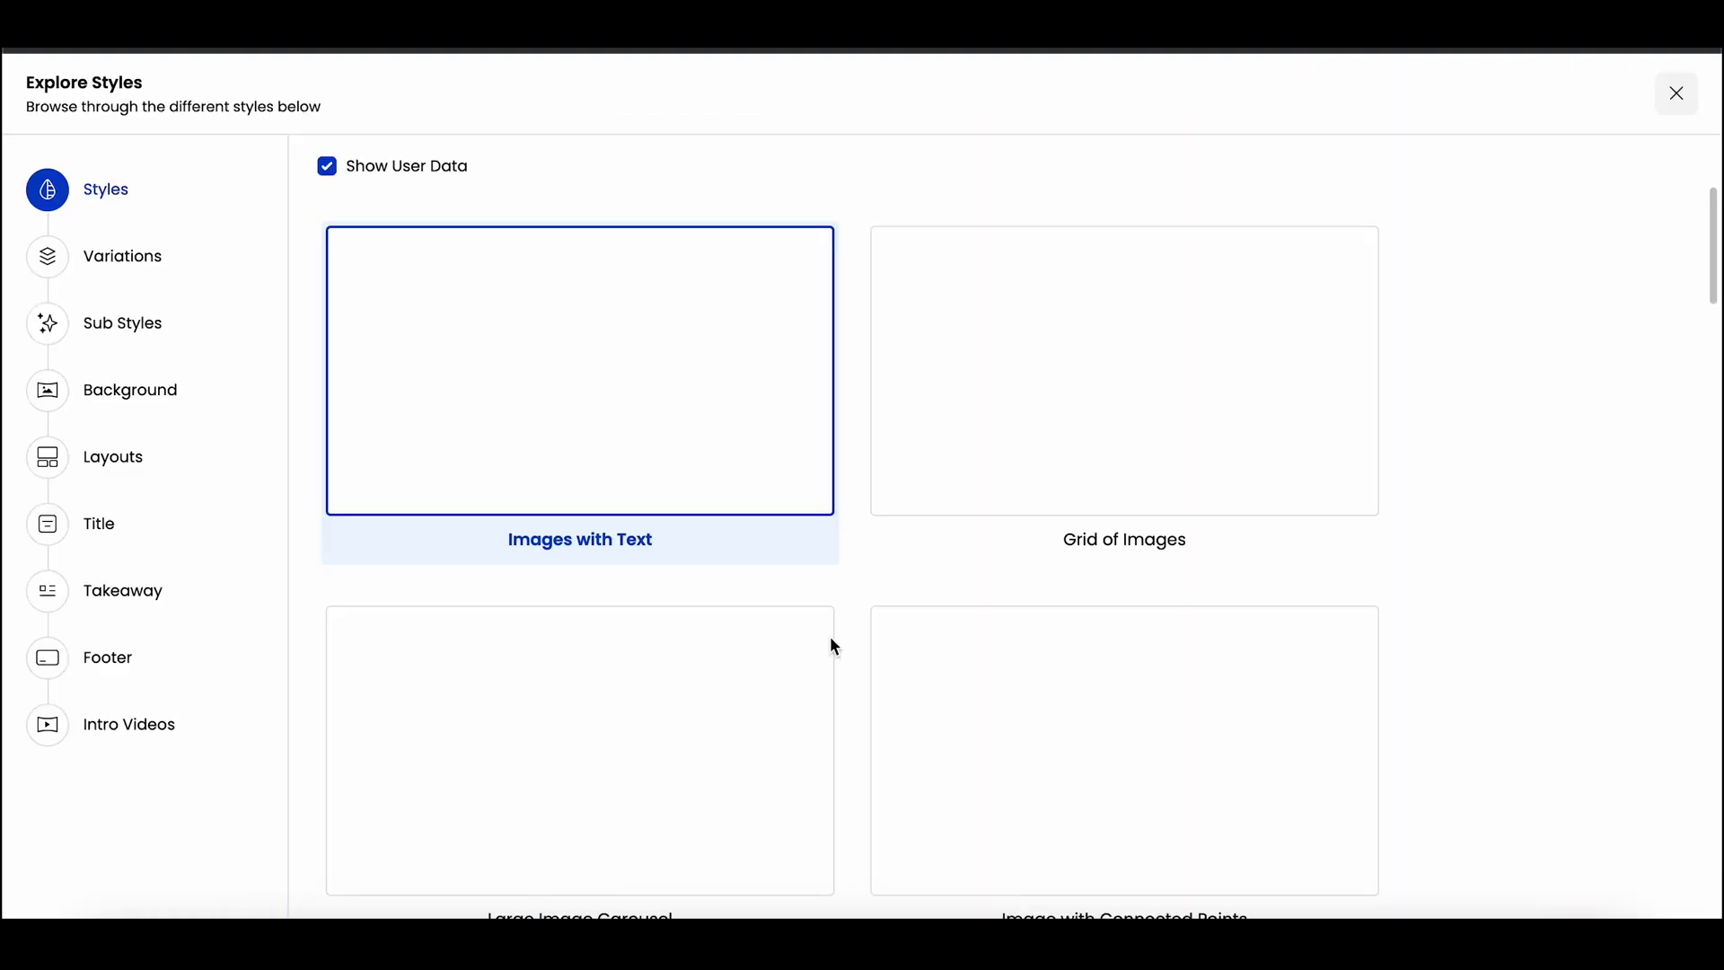
{"action": "scroll", "coordinate": [829, 639], "scroll_direction": "down", "scroll_amount": 2}
{"action": "scroll", "coordinate": [1047, 590], "scroll_direction": "down", "scroll_amount": 6}
{"action": "scroll", "coordinate": [1047, 589], "scroll_direction": "down", "scroll_amount": 5}
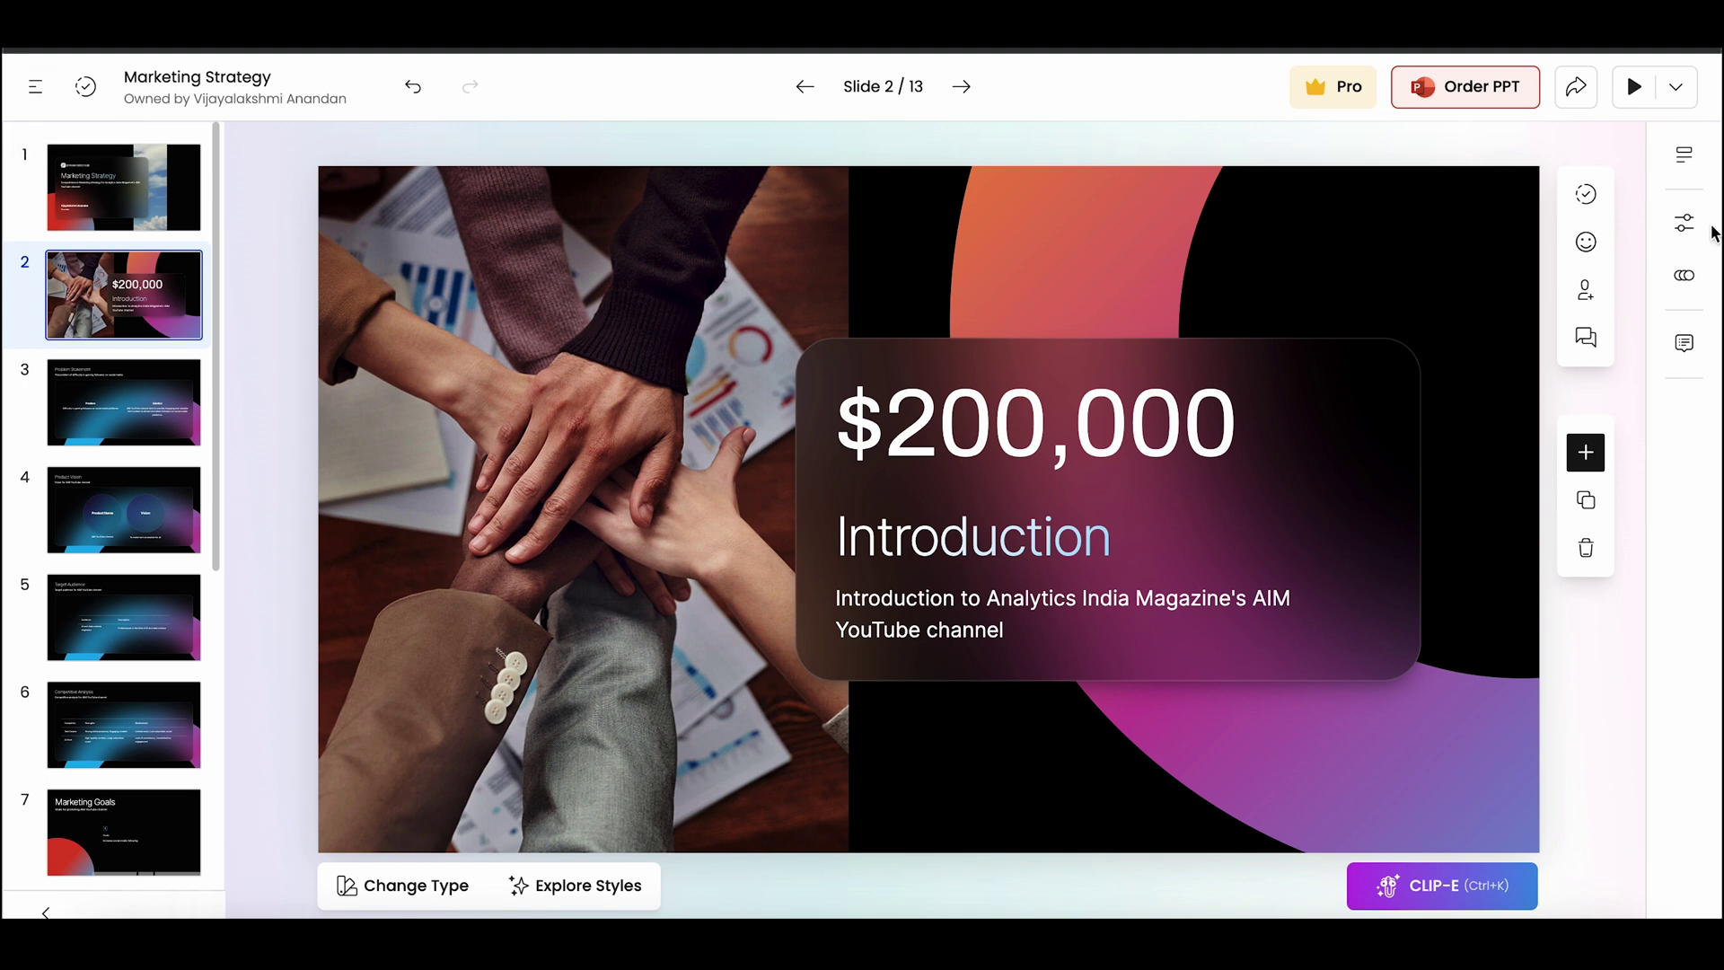
- Apply the Coolers colour palette, pick a slide animation, and view slide 2's speaker notes
{"action": "left_click", "coordinate": [1685, 223]}
{"action": "left_click", "coordinate": [1431, 422]}
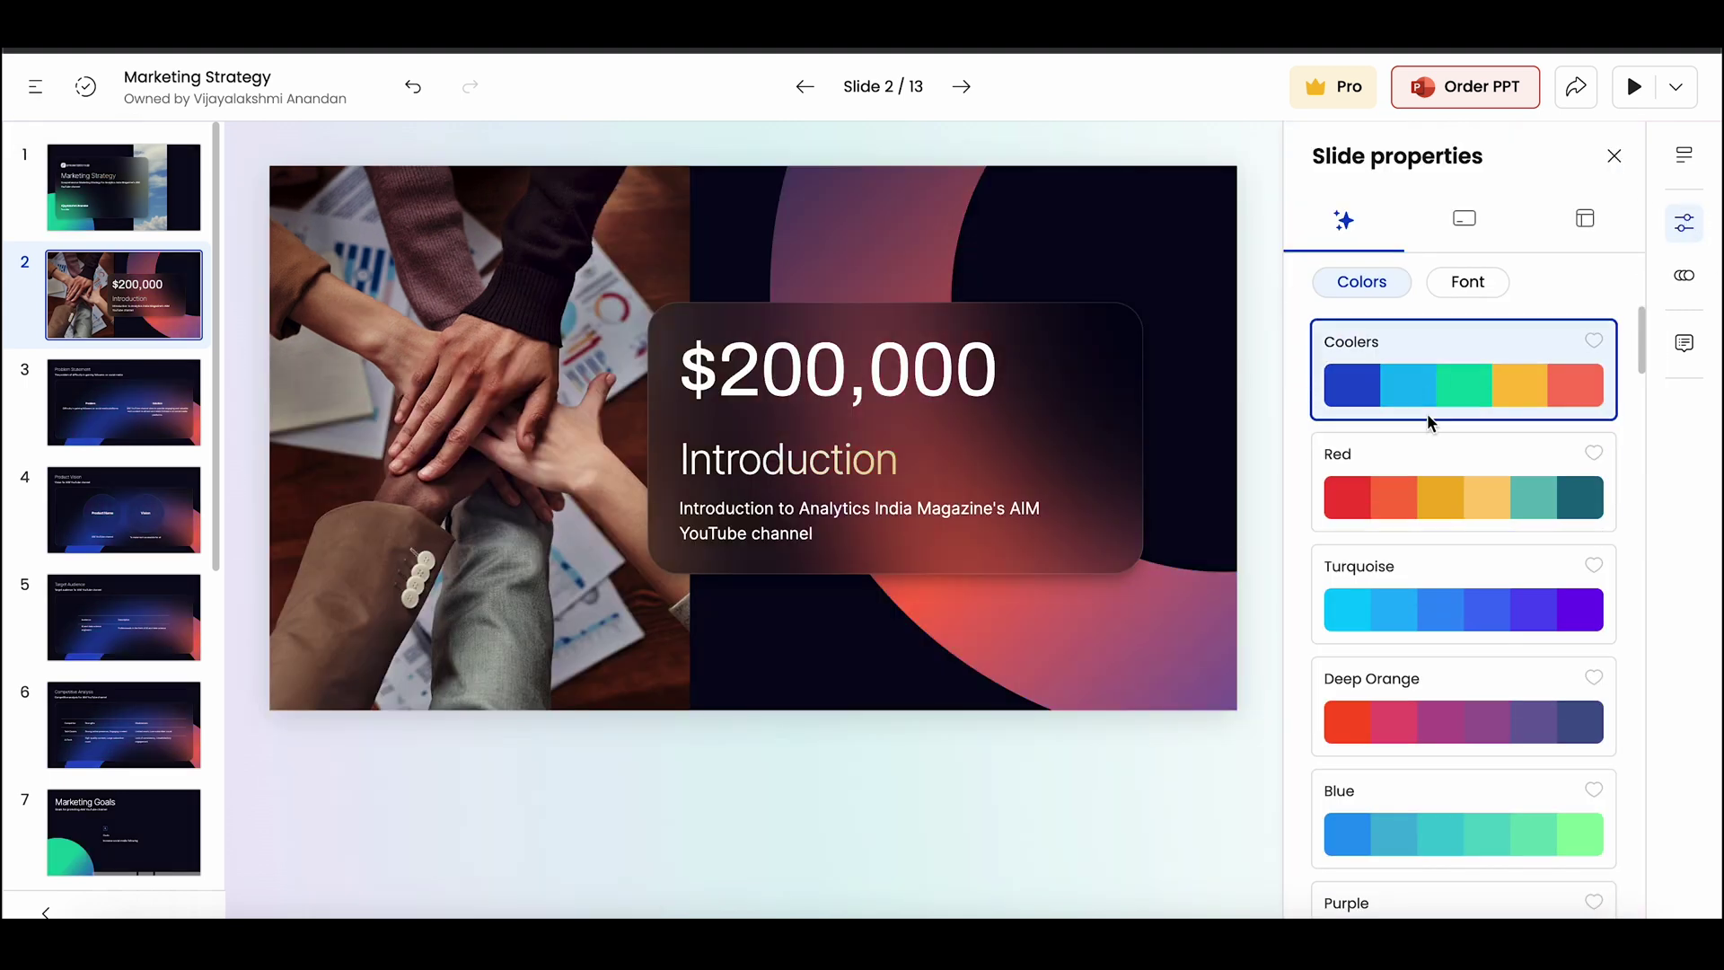
{"action": "left_click", "coordinate": [1684, 275]}
{"action": "left_click", "coordinate": [1410, 413]}
{"action": "left_click", "coordinate": [1685, 275]}
{"action": "left_click", "coordinate": [1683, 345]}
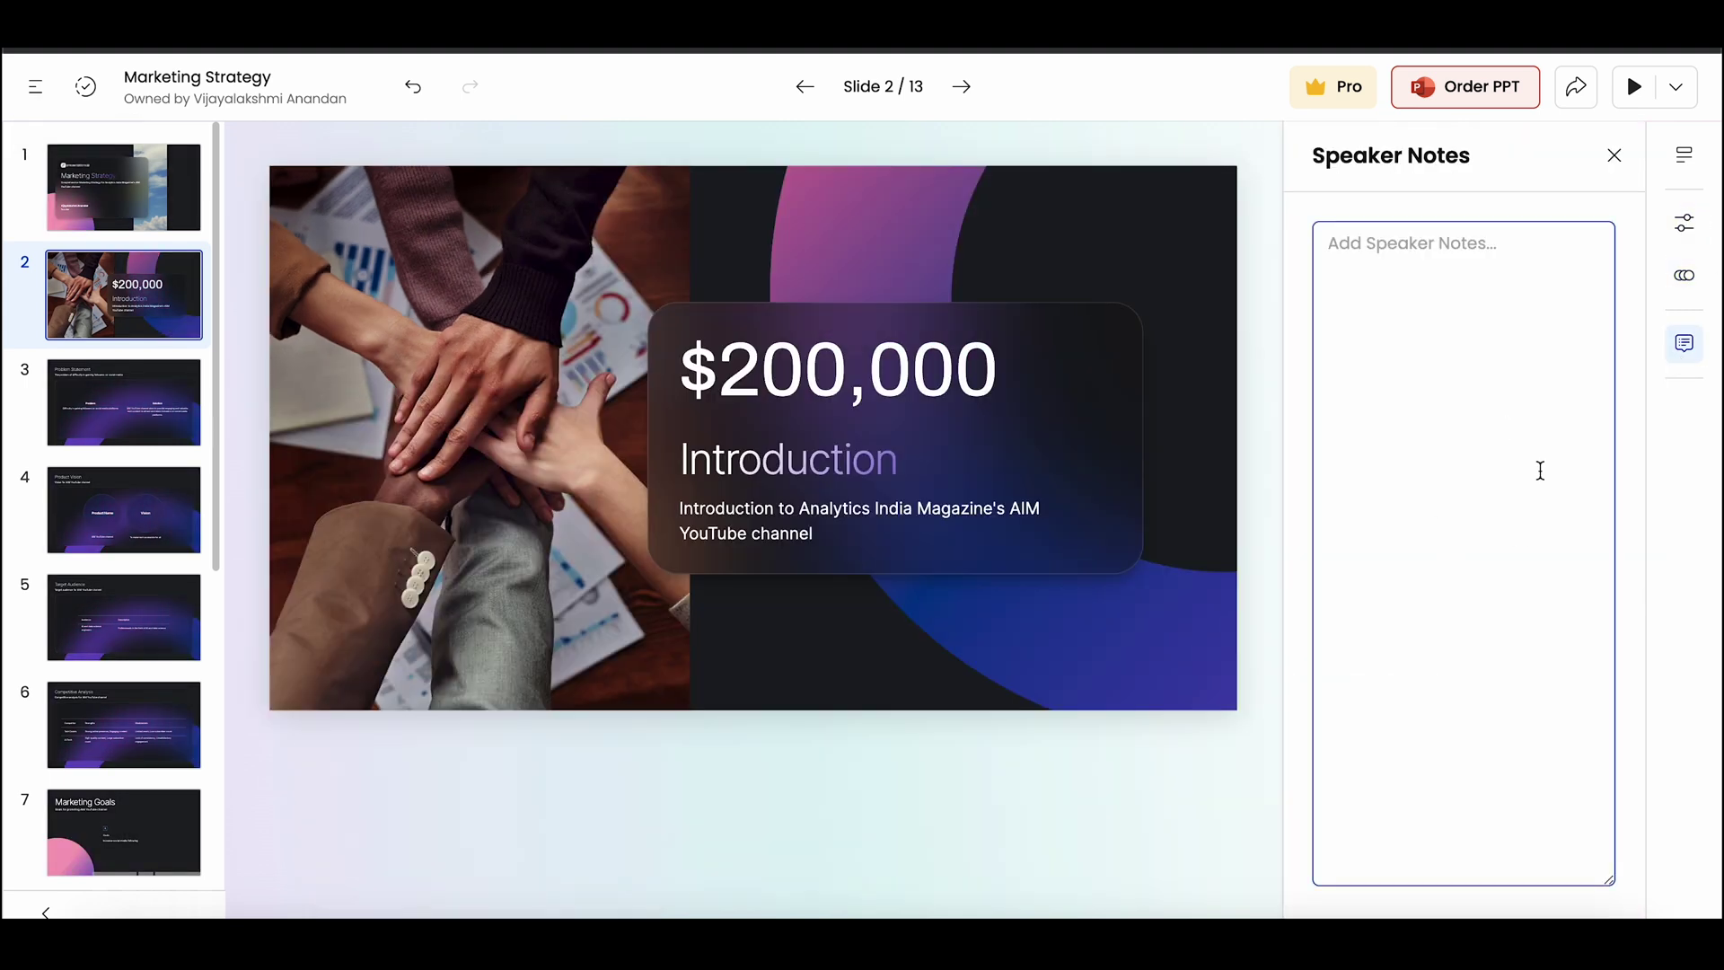